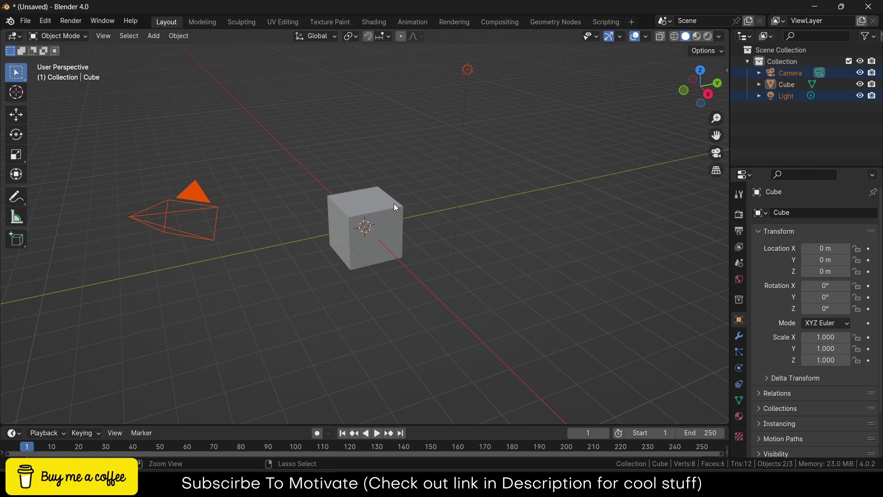
# - Delete the camera and light, then flatten the cube to 0.130 height
pyautogui.press('x')
pyautogui.click(394, 203)
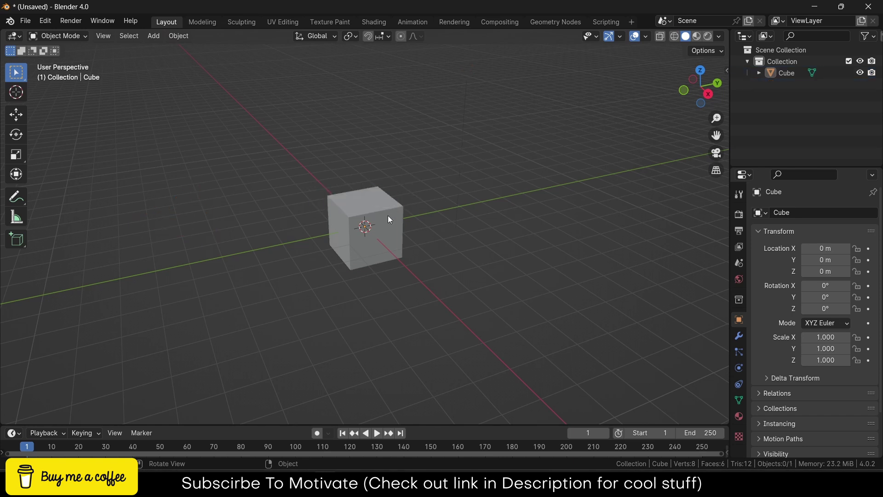
pyautogui.click(388, 215)
pyautogui.press('s')
pyautogui.press('z')
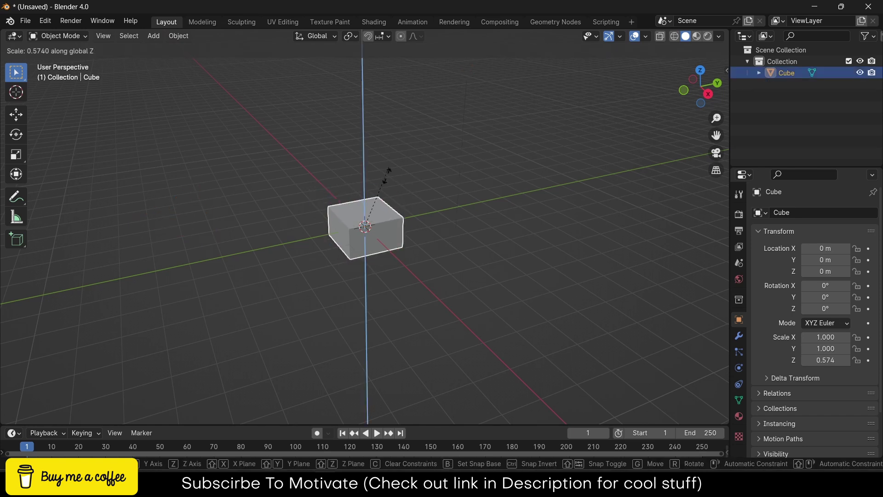
pyautogui.click(492, 209)
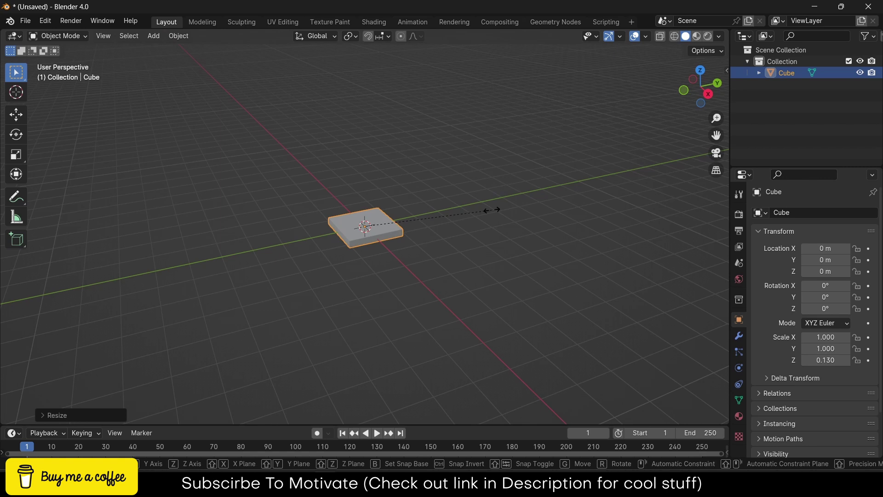
# - Stretch the cube lengthwise along Y to 6.572 to form the plank
pyautogui.press('s')
pyautogui.press('y')
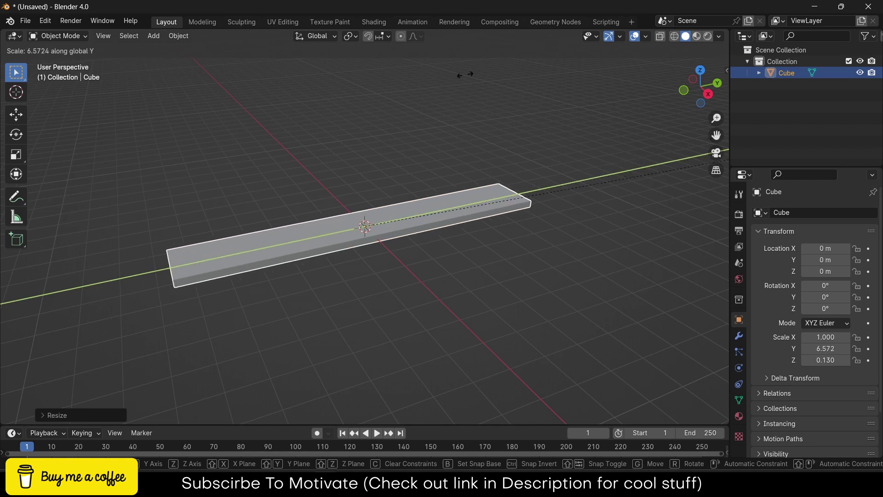
pyautogui.click(465, 74)
pyautogui.hotkey('ctrl', 'a')
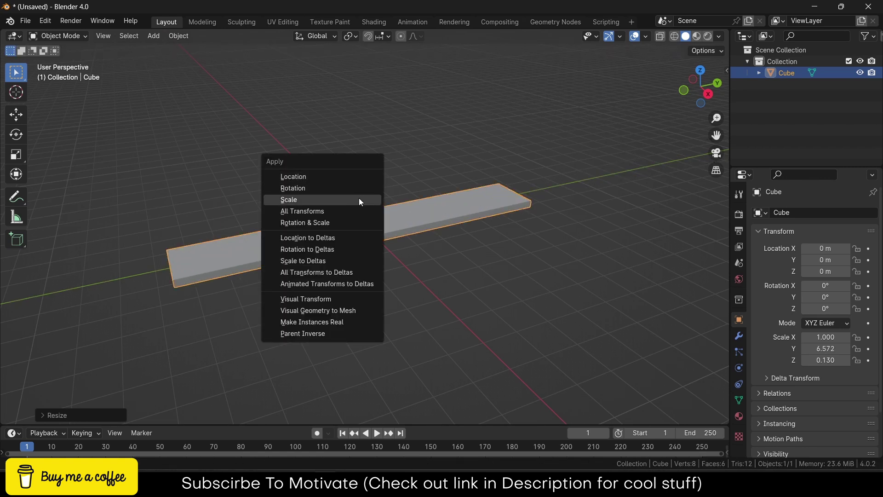
# - Apply the plank's scale and add a cylinder to the scene
pyautogui.click(360, 200)
pyautogui.click(153, 36)
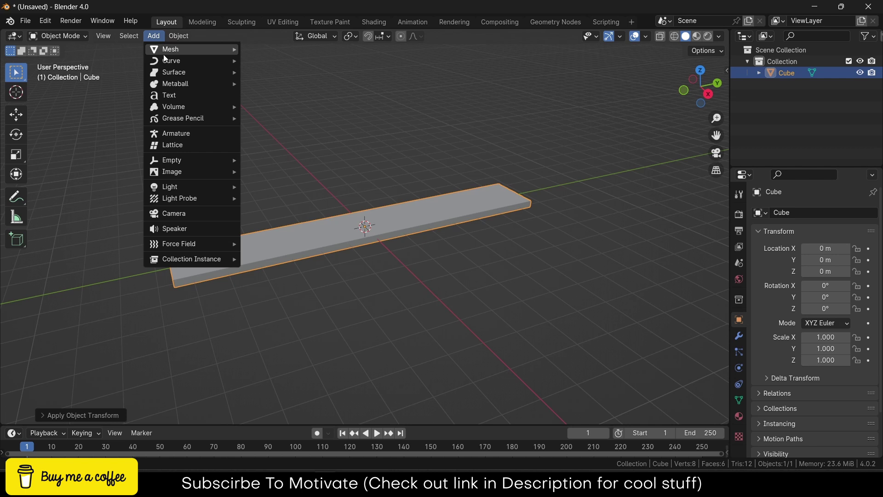
pyautogui.moveTo(164, 50)
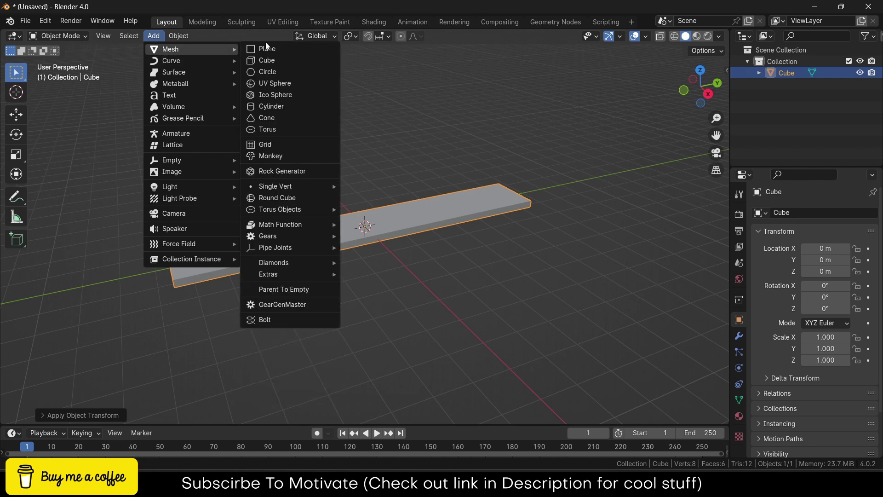
pyautogui.click(271, 106)
pyautogui.moveTo(295, 138); pyautogui.dragTo(257, 257, button='middle')
# - Give the cylinder radius 0.09 m, Y rotation 90° and depth 3.26 m
pyautogui.click(83, 413)
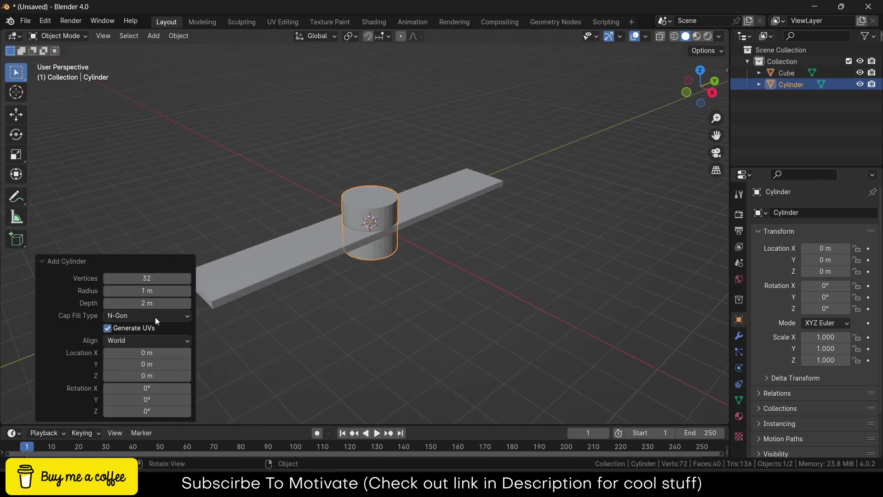
pyautogui.moveTo(168, 290); pyautogui.dragTo(122, 296)
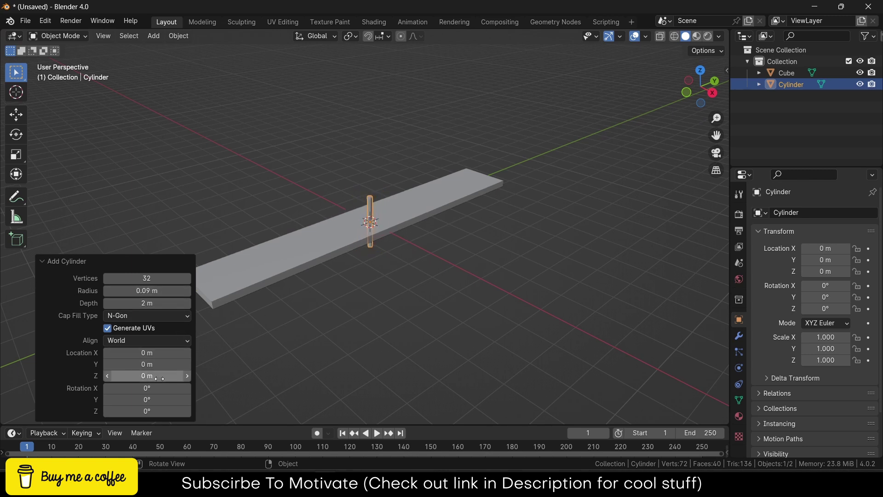
pyautogui.click(165, 399)
pyautogui.write('90')
pyautogui.press('Return')
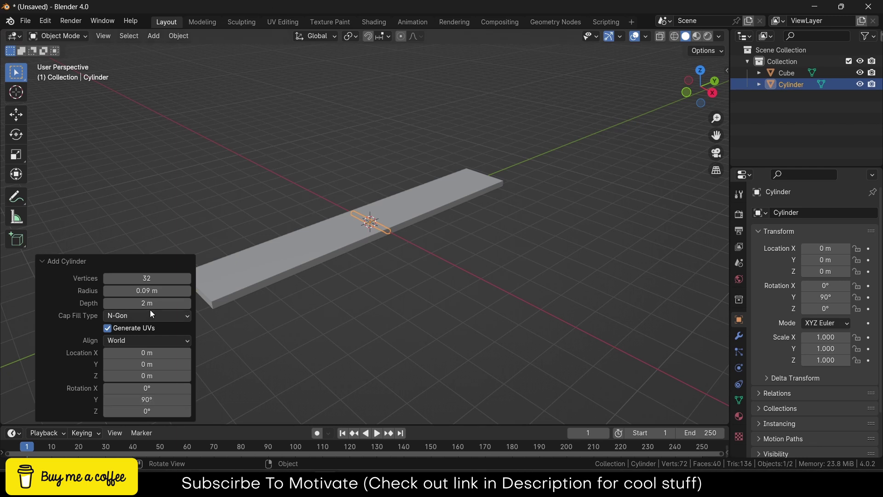
pyautogui.moveTo(166, 307); pyautogui.dragTo(212, 303)
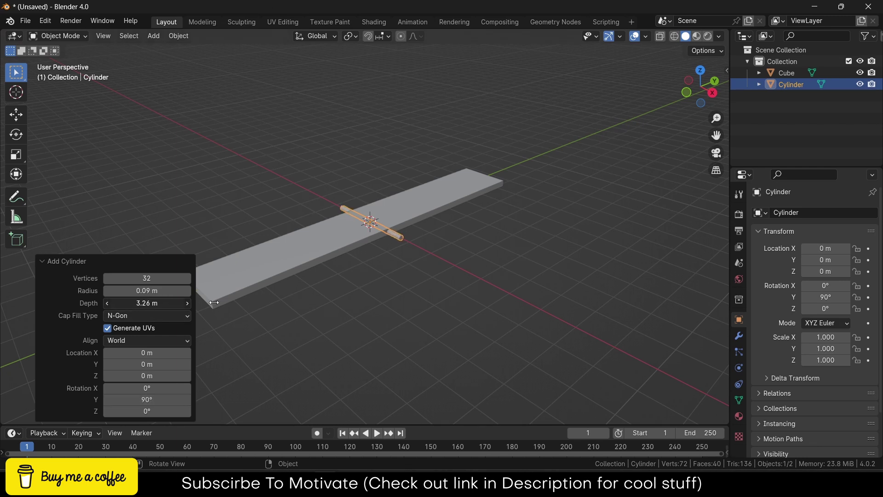
# - Deselect the cylinder and add a UV sphere
pyautogui.moveTo(392, 207); pyautogui.dragTo(339, 245, button='middle')
pyautogui.scroll(-3, 338, 241)
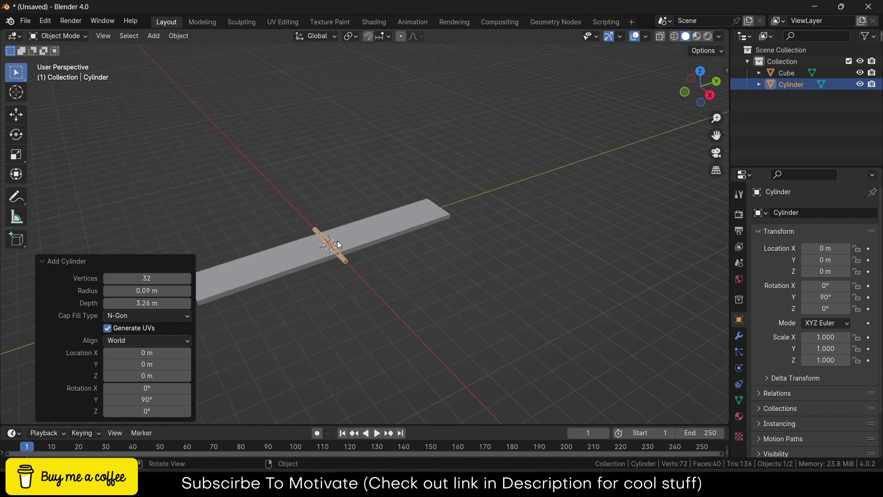
pyautogui.click(314, 197)
pyautogui.scroll(2, 321, 208)
pyautogui.click(151, 35)
pyautogui.moveTo(159, 48)
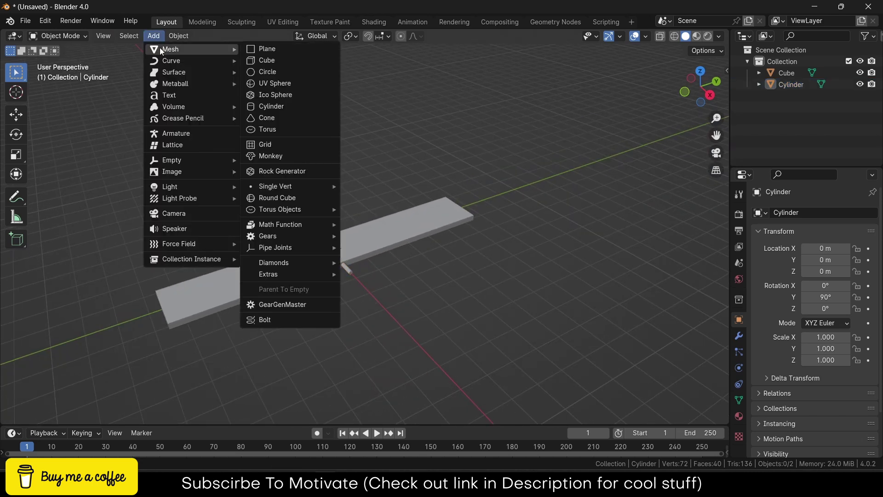
pyautogui.click(266, 83)
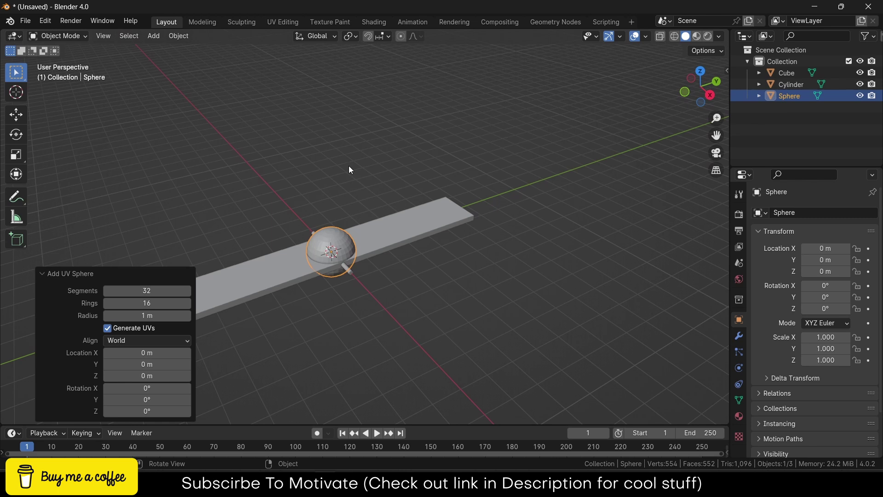
# - Raise the sphere about 3 m along Z and shade it smooth
pyautogui.moveTo(349, 165); pyautogui.dragTo(338, 224, button='middle')
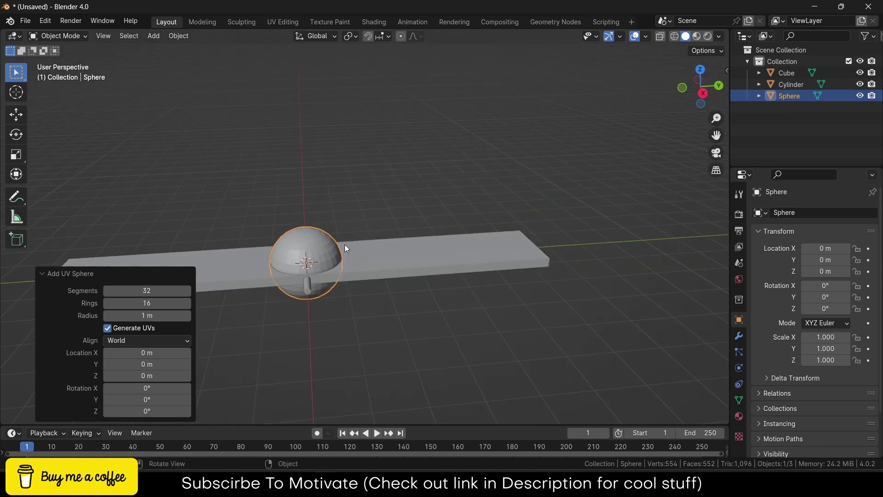
pyautogui.press('g')
pyautogui.press('z')
pyautogui.click(332, 136)
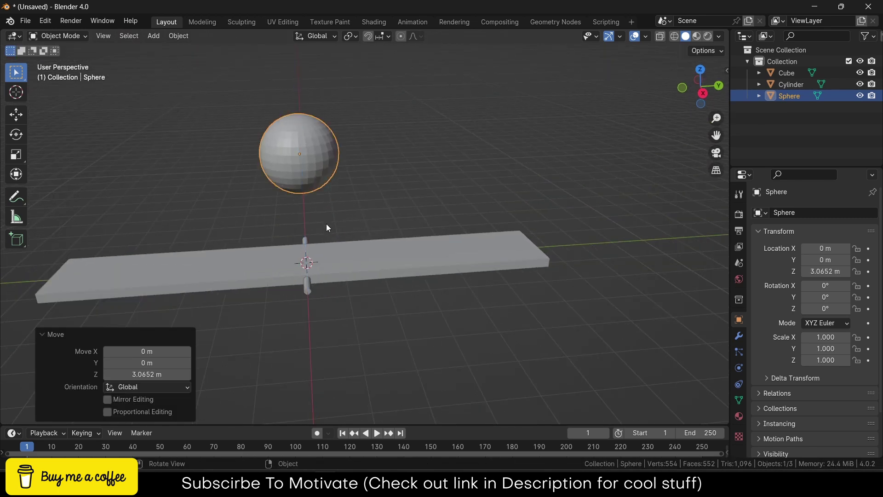
pyautogui.rightClick(309, 143)
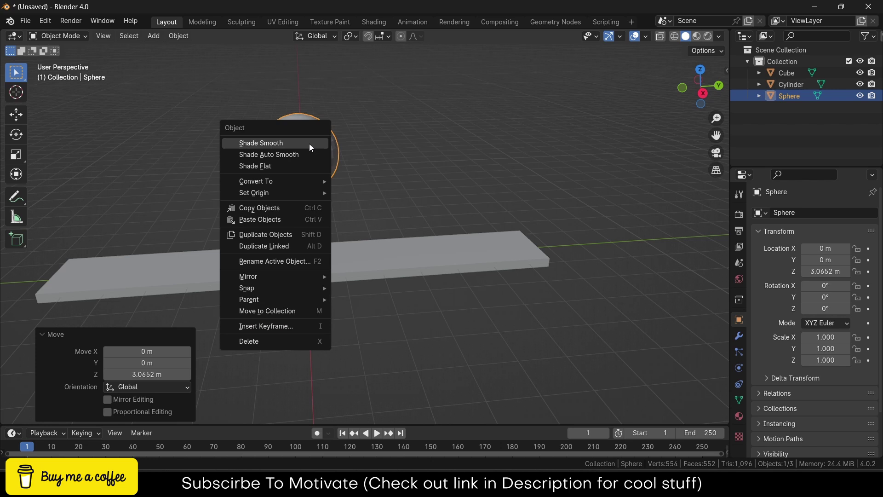
pyautogui.click(316, 157)
# - Make the plank an active rigid body and the cylinder a passive rigid body
pyautogui.click(347, 270)
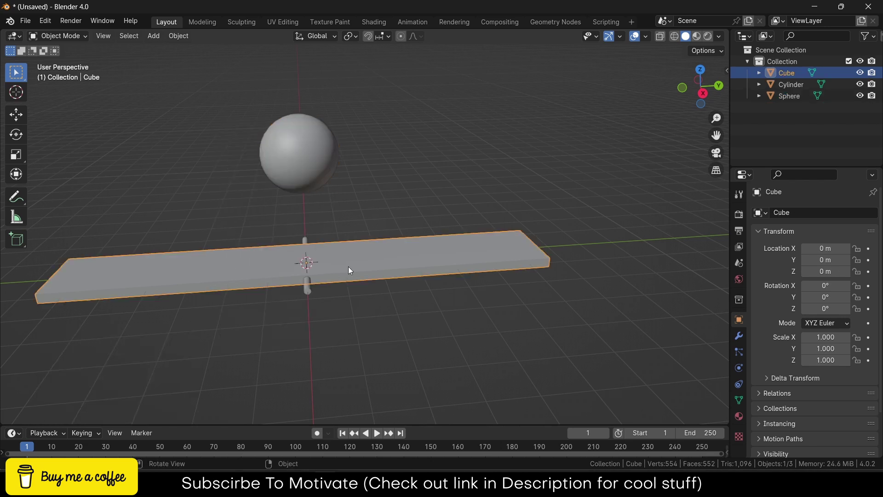
pyautogui.click(741, 369)
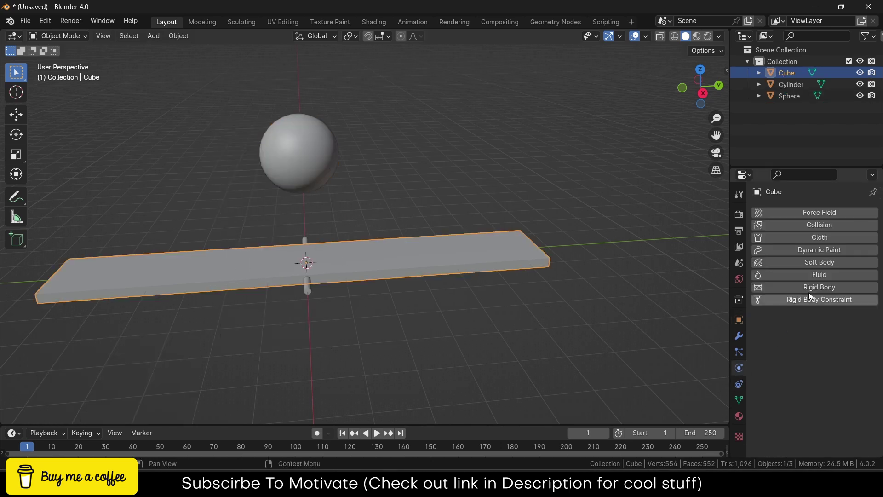
pyautogui.click(824, 286)
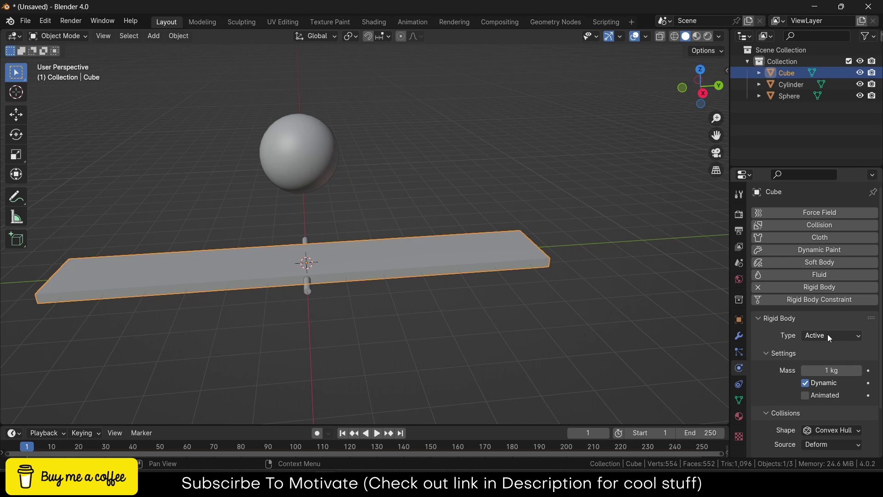
pyautogui.click(308, 290)
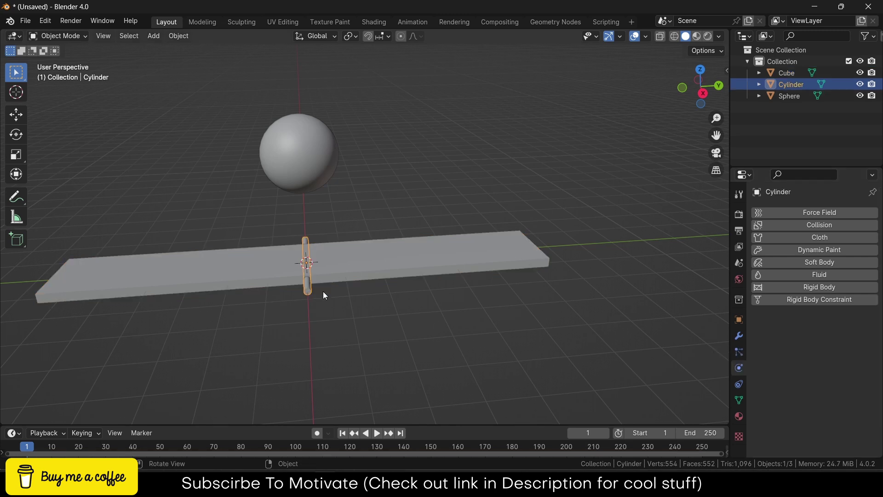
pyautogui.click(854, 288)
pyautogui.click(834, 336)
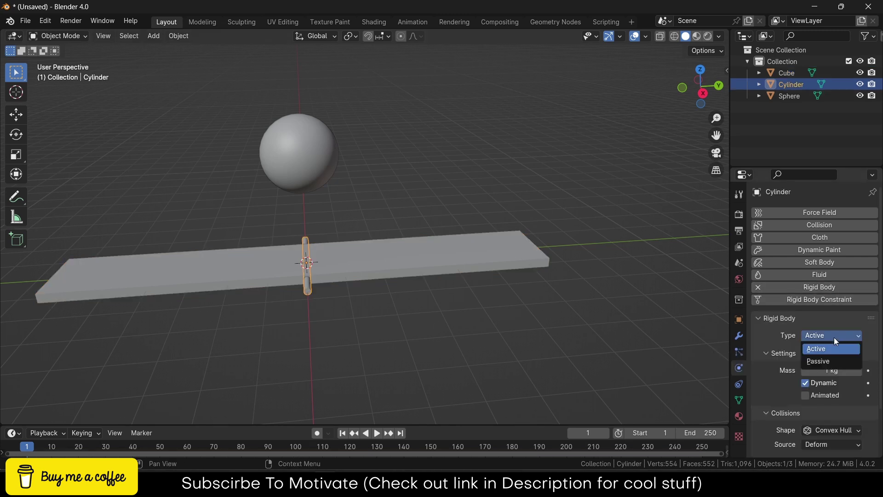
pyautogui.click(825, 360)
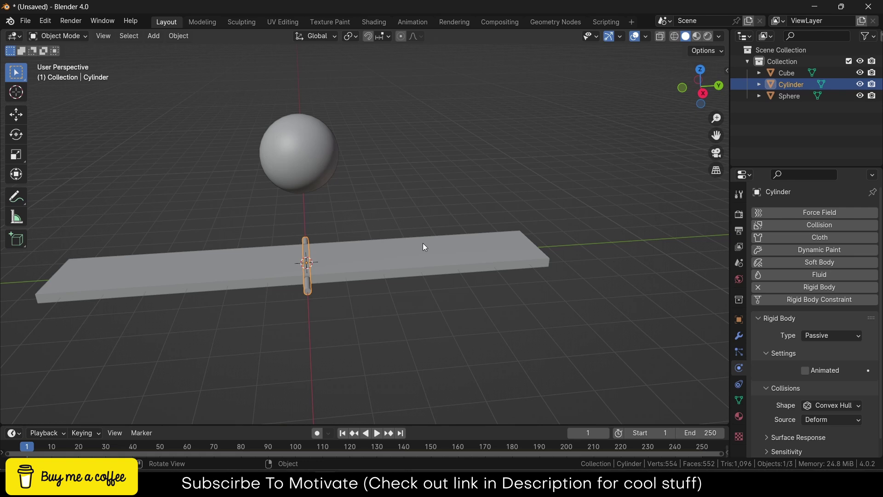
# - Make the sphere a rigid body with a Sphere collision shape
pyautogui.click(279, 136)
pyautogui.click(806, 287)
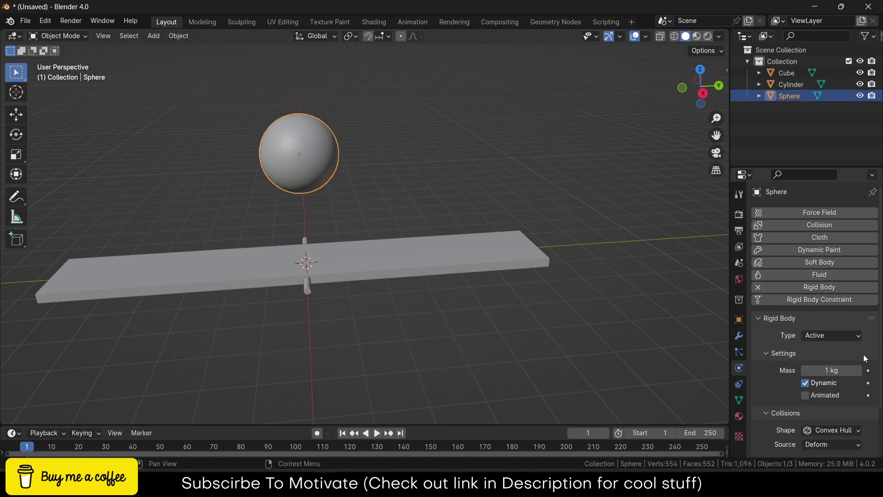
pyautogui.scroll(-3, 865, 358)
pyautogui.click(857, 375)
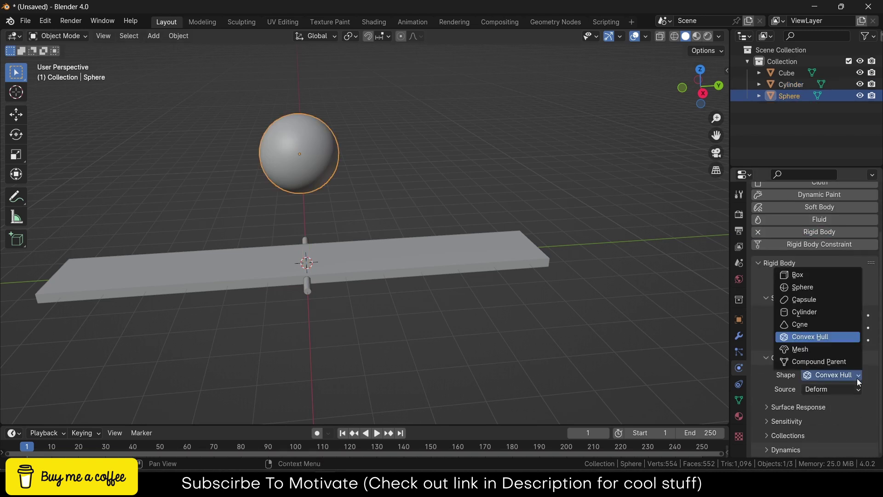
pyautogui.click(816, 286)
# - Set the plank's collision shape to Box and the cylinder's to Cylinder
pyautogui.click(404, 272)
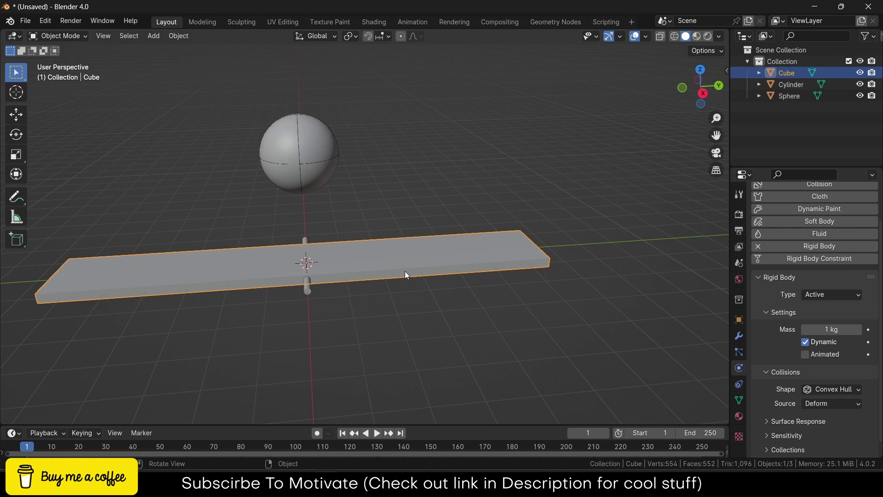
pyautogui.click(835, 389)
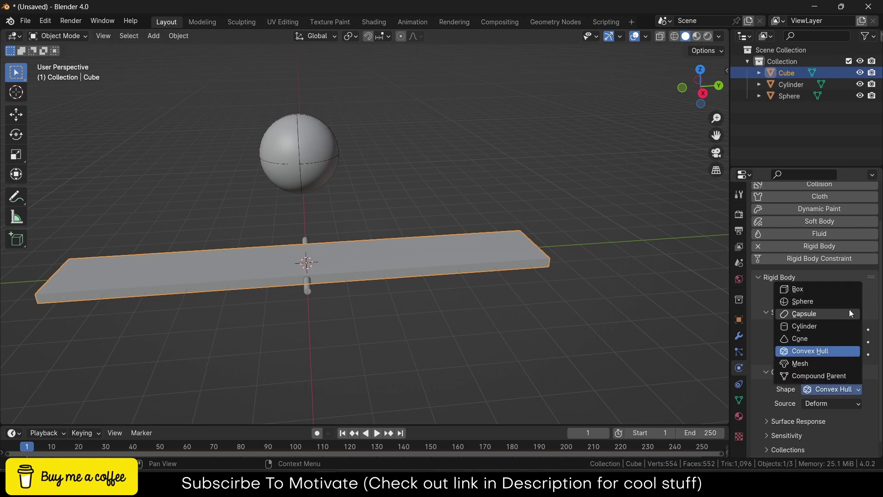
pyautogui.click(824, 289)
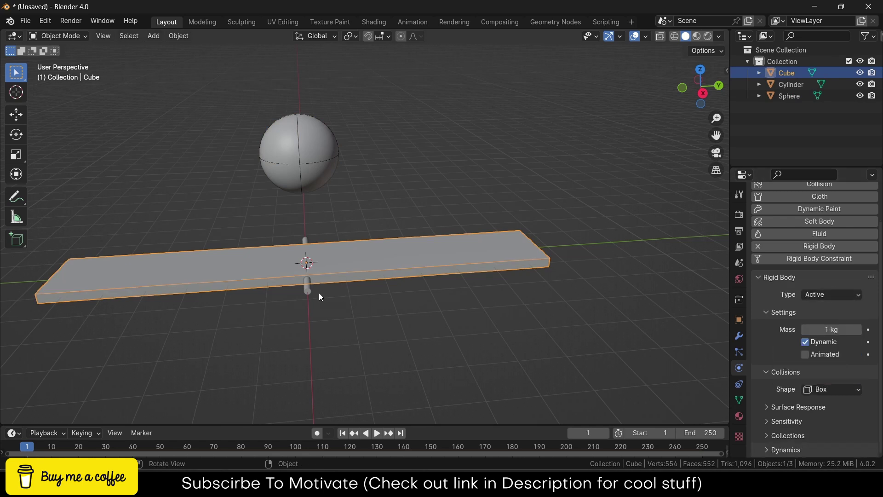
pyautogui.click(308, 287)
pyautogui.click(830, 389)
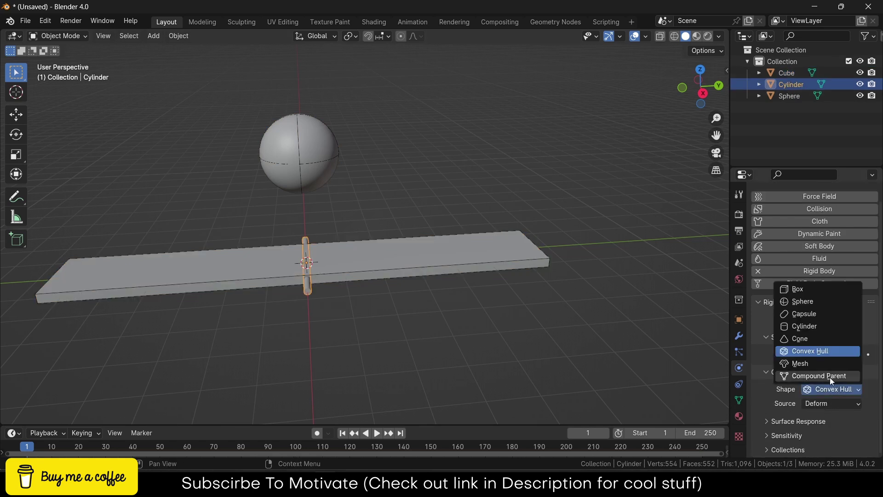
pyautogui.click(824, 326)
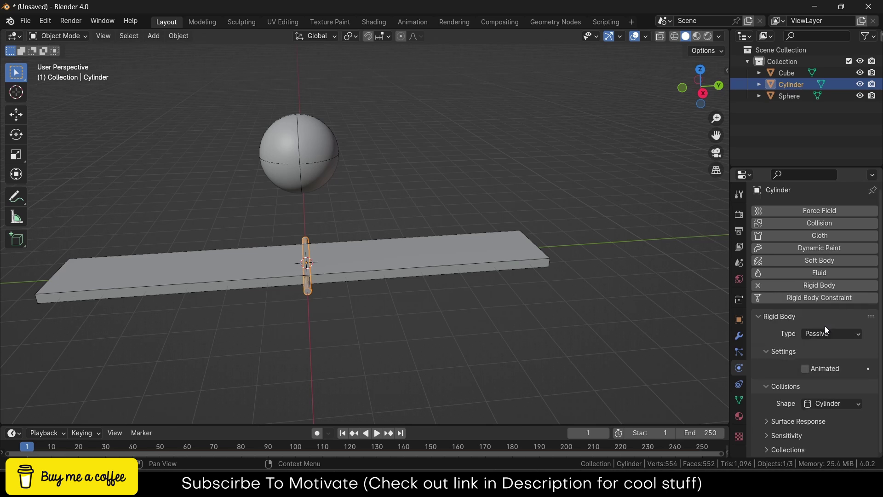
pyautogui.click(850, 402)
pyautogui.click(523, 174)
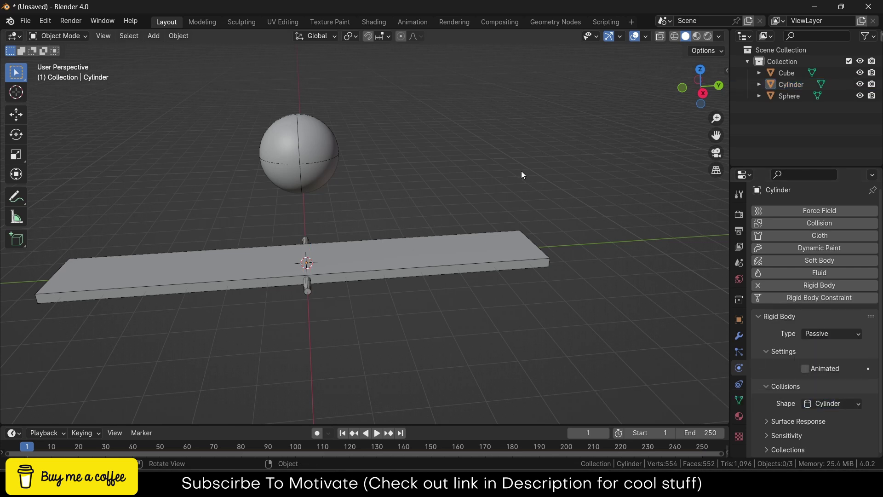
# - Connect the plank and cylinder with a Hinge rigid body constraint
pyautogui.click(340, 267)
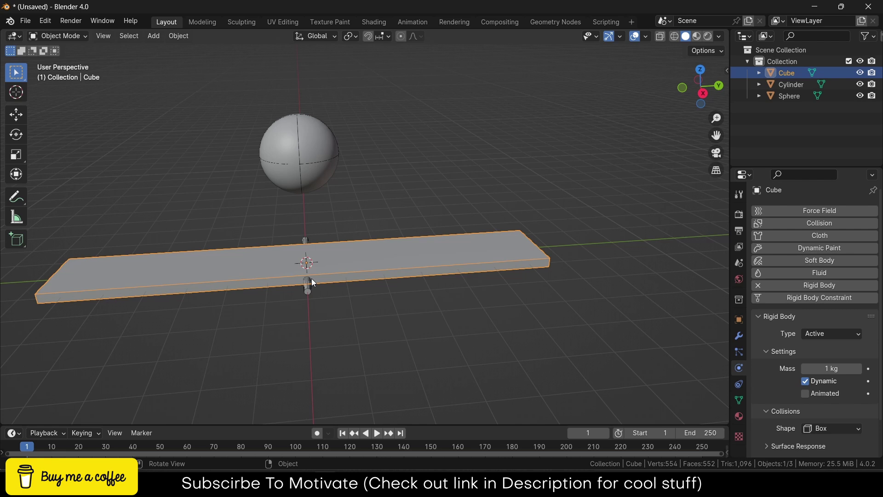
pyautogui.keyDown('shift'); pyautogui.click(307, 290); pyautogui.keyUp('shift')
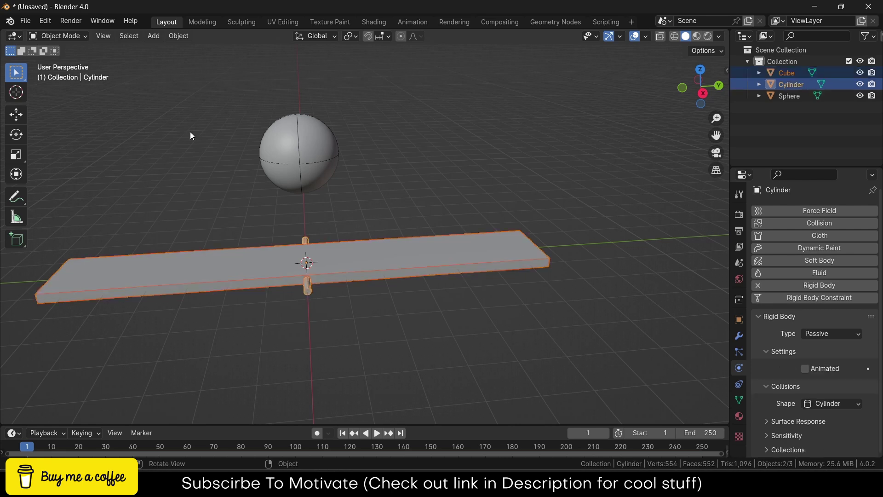
pyautogui.click(179, 36)
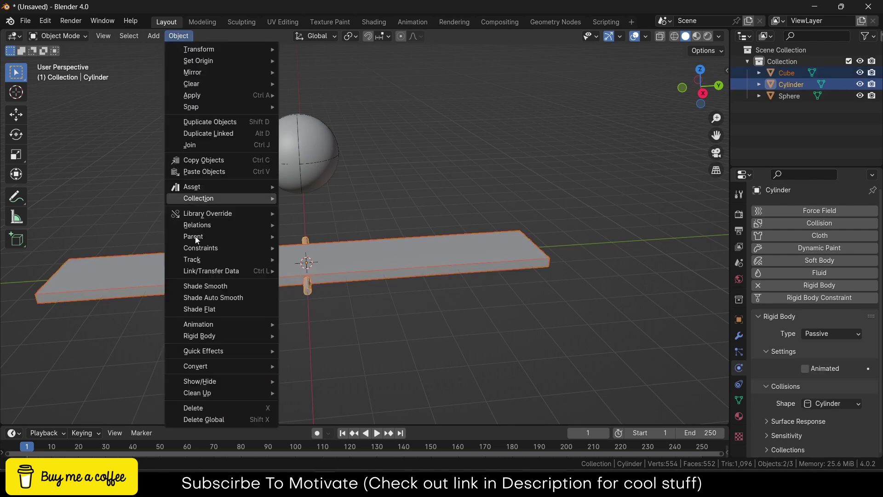
pyautogui.moveTo(205, 336)
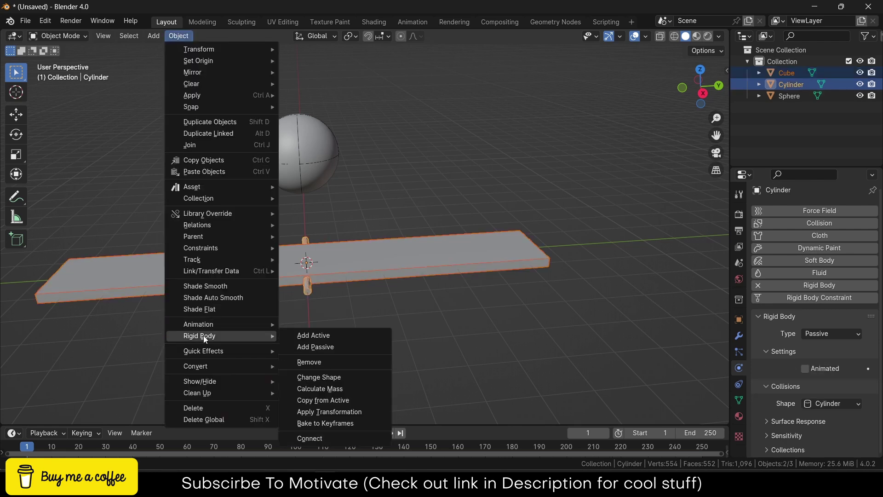
pyautogui.click(311, 437)
pyautogui.click(175, 387)
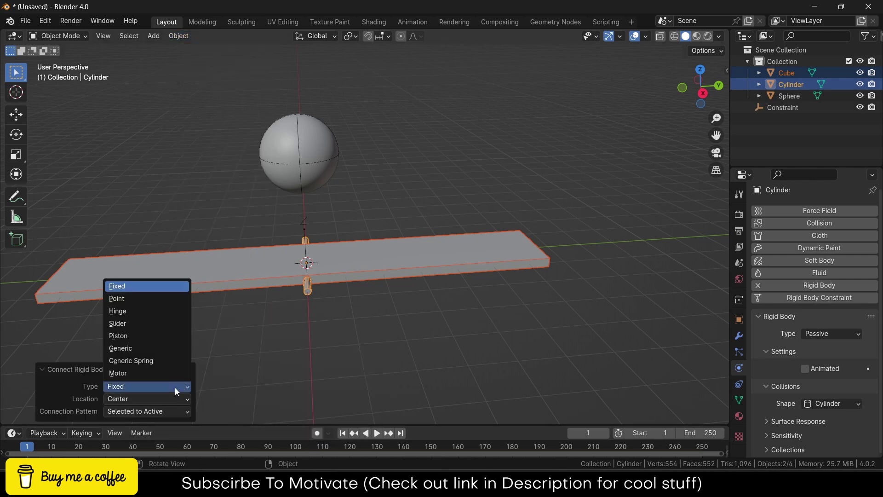
pyautogui.click(143, 310)
# - Clear the selection, orbit around the plank, and select the hinge Constraint
pyautogui.click(450, 322)
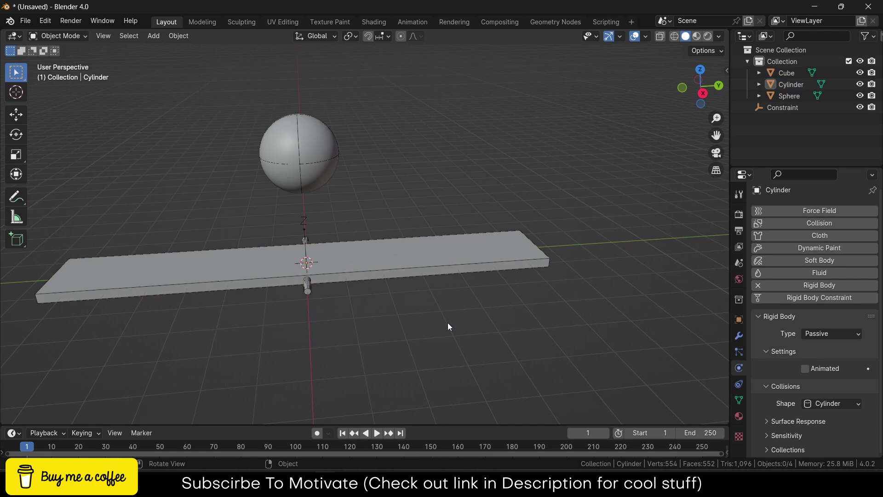
pyautogui.moveTo(448, 321); pyautogui.dragTo(368, 213, button='middle')
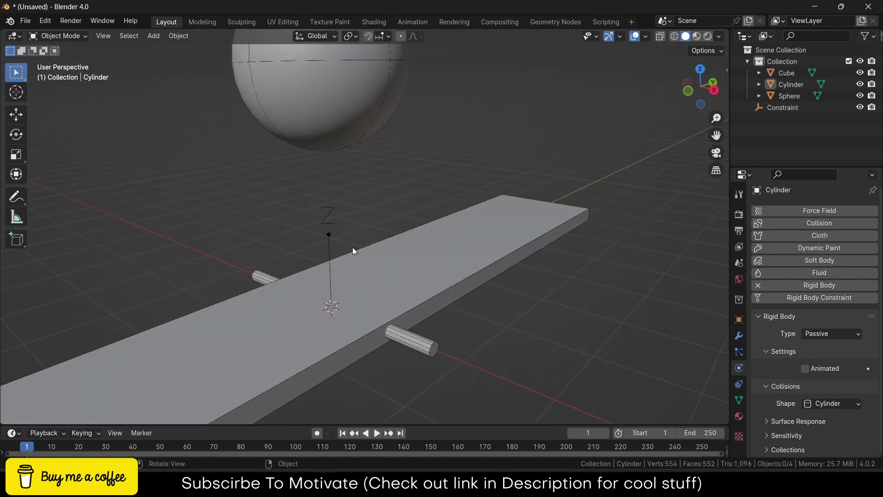
pyautogui.moveTo(357, 250); pyautogui.dragTo(383, 247, button='middle')
pyautogui.moveTo(474, 286); pyautogui.dragTo(541, 350, button='middle')
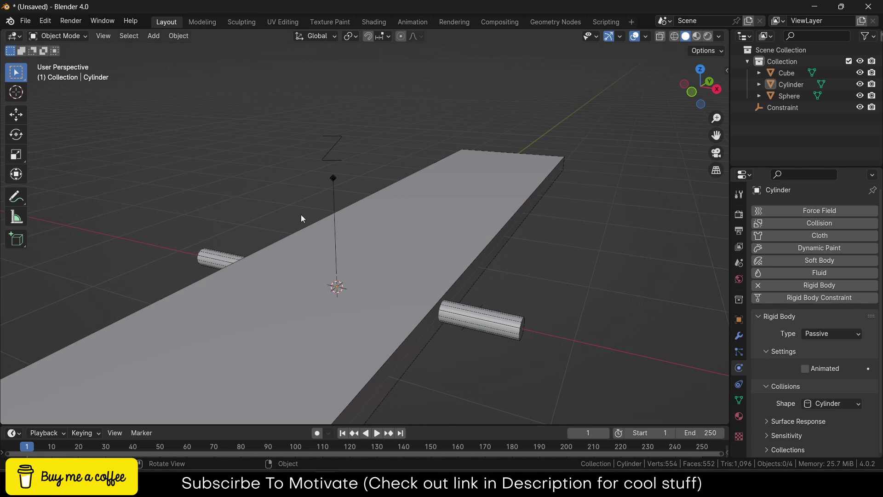
pyautogui.click(333, 198)
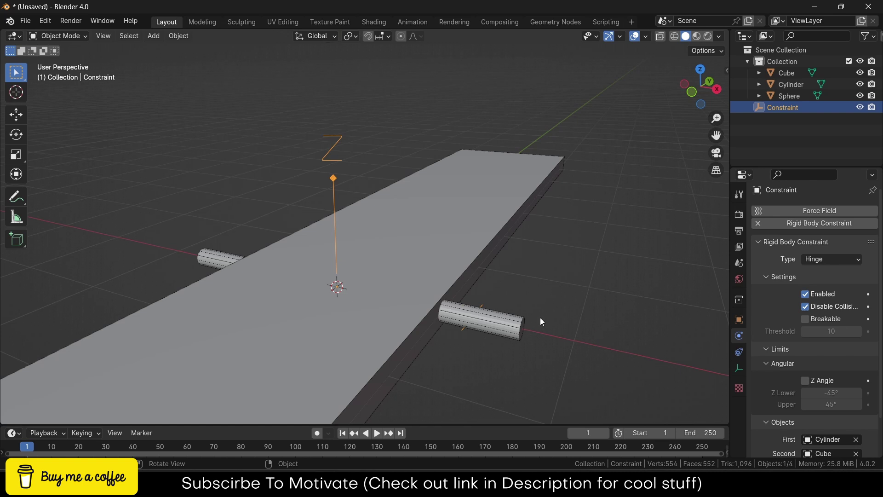
# - Rotate the hinge constraint 90° about the global Y axis
pyautogui.scroll(-3, 405, 260)
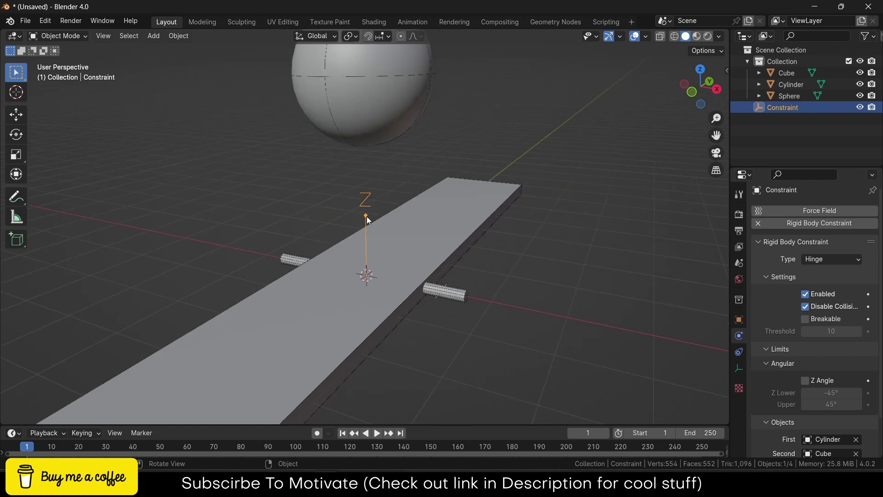
pyautogui.press('r')
pyautogui.press('y')
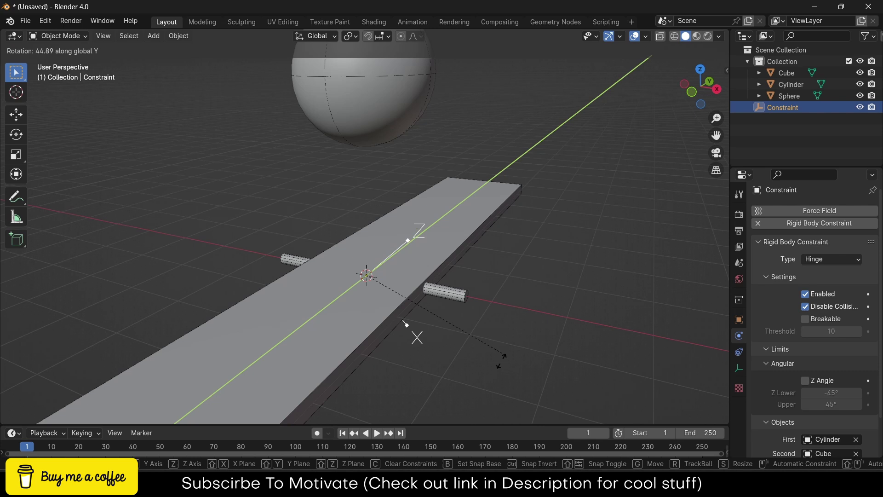
pyautogui.click(403, 412)
# - Play the simulation and grab the sphere to move it during playback
pyautogui.scroll(-5, 432, 331)
pyautogui.moveTo(442, 312); pyautogui.dragTo(376, 423, button='middle')
pyautogui.click(377, 433)
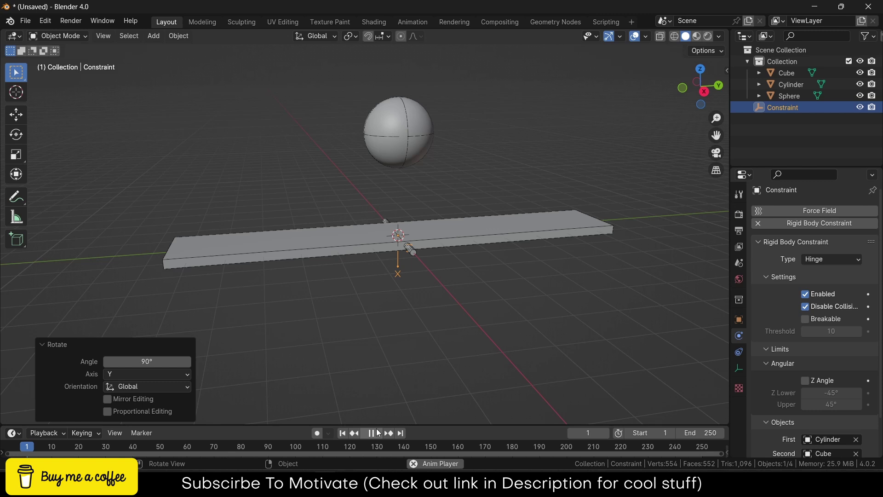
pyautogui.click(419, 199)
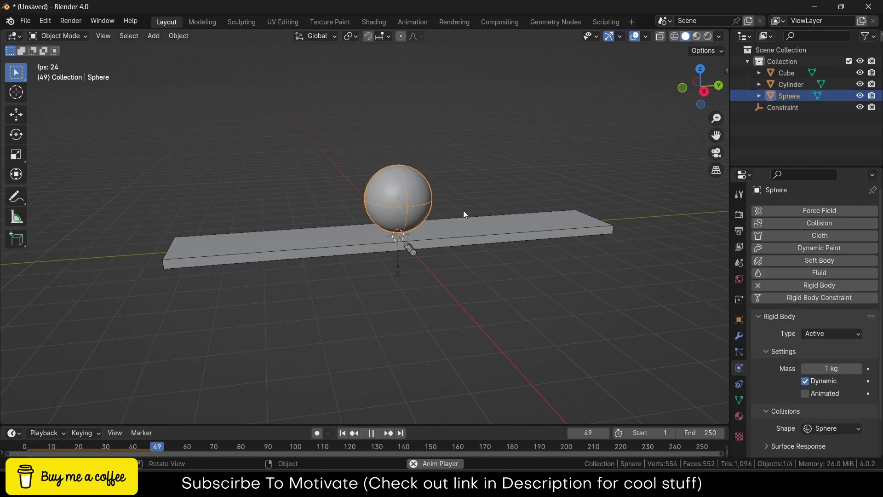
pyautogui.press('g')
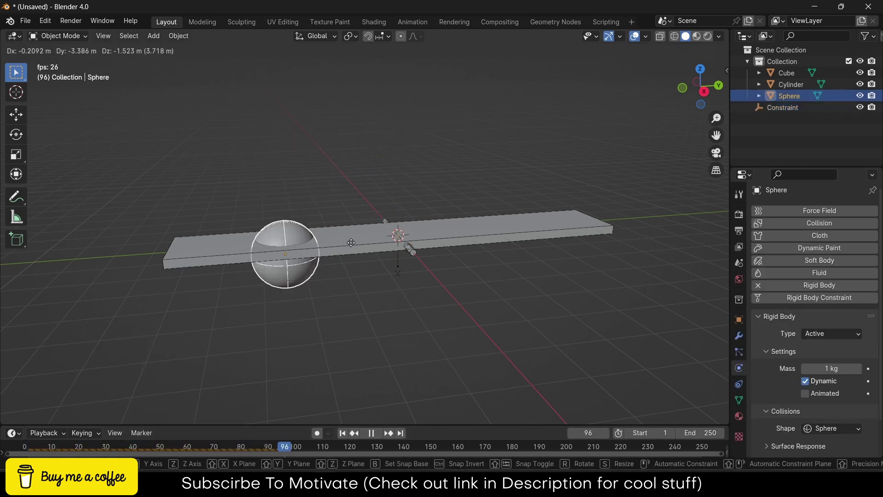
# - Cancel the sphere move, rewind to frame 1, and make the sphere Dynamic again
pyautogui.rightClick(400, 142)
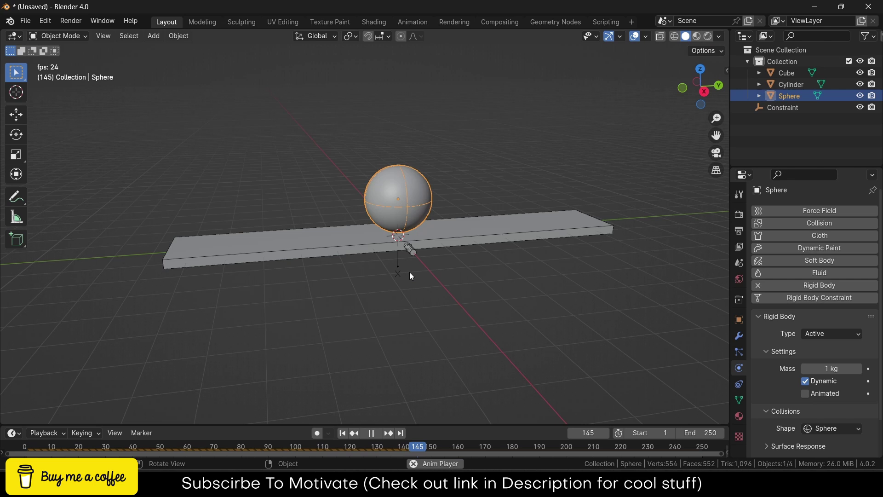
pyautogui.click(371, 432)
pyautogui.click(342, 433)
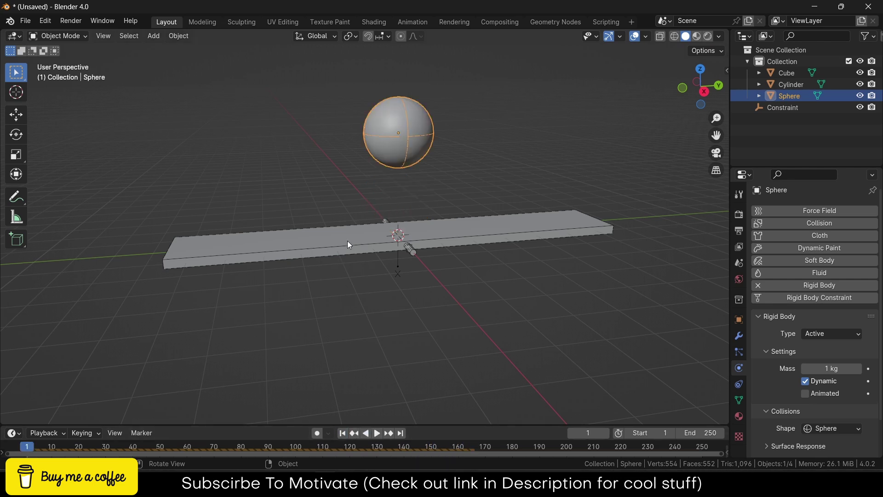
pyautogui.click(347, 240)
pyautogui.scroll(-2, 814, 349)
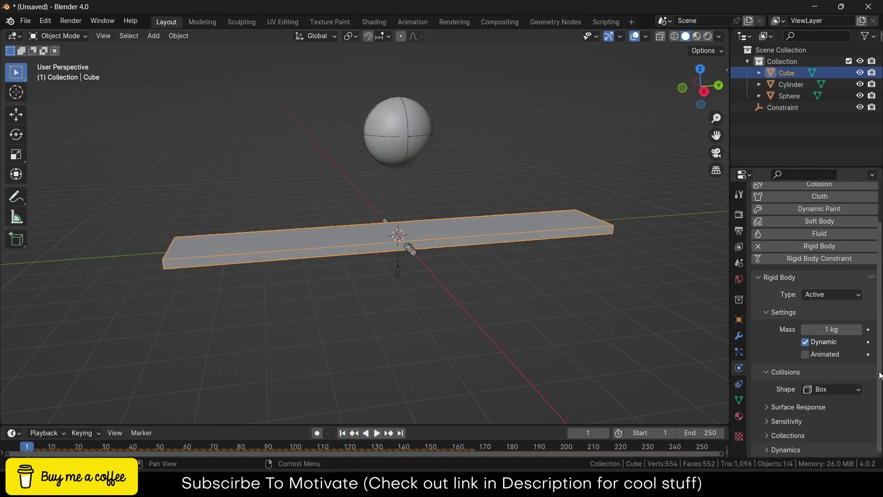
pyautogui.click(398, 122)
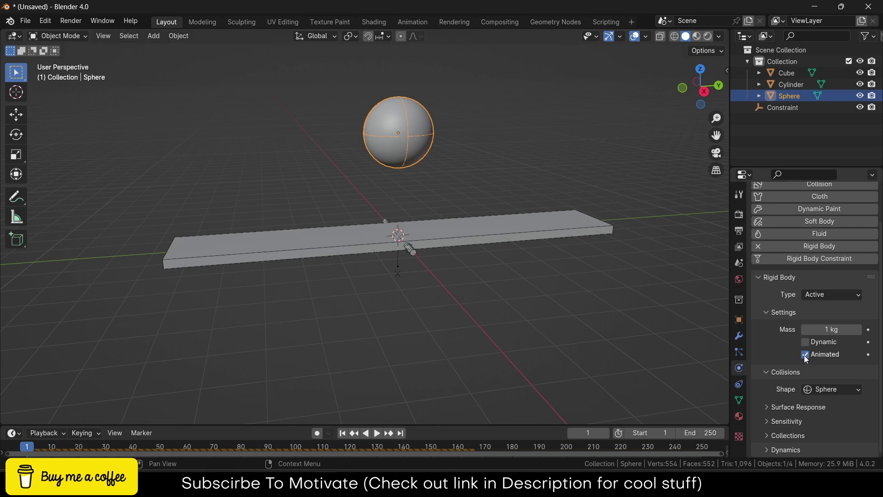
pyautogui.click(805, 342)
# - Replay the simulation, dropping the sphere left of the plank's centre, then stop
pyautogui.click(377, 433)
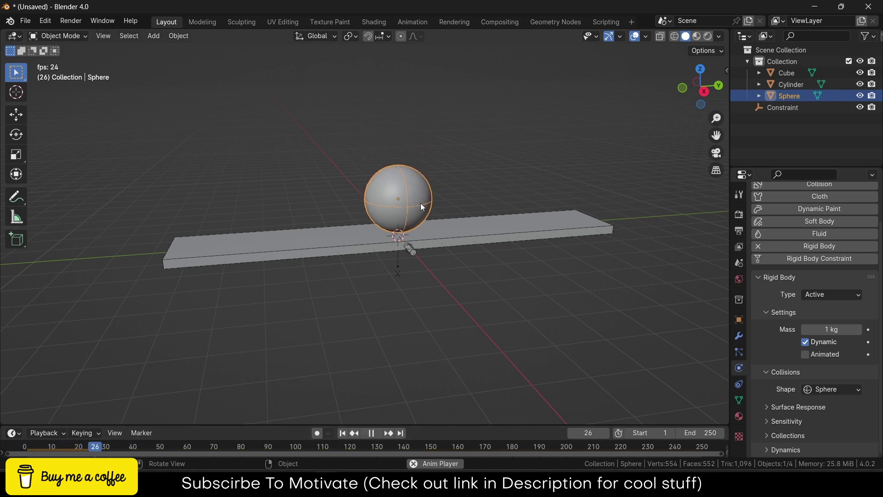
pyautogui.press('g')
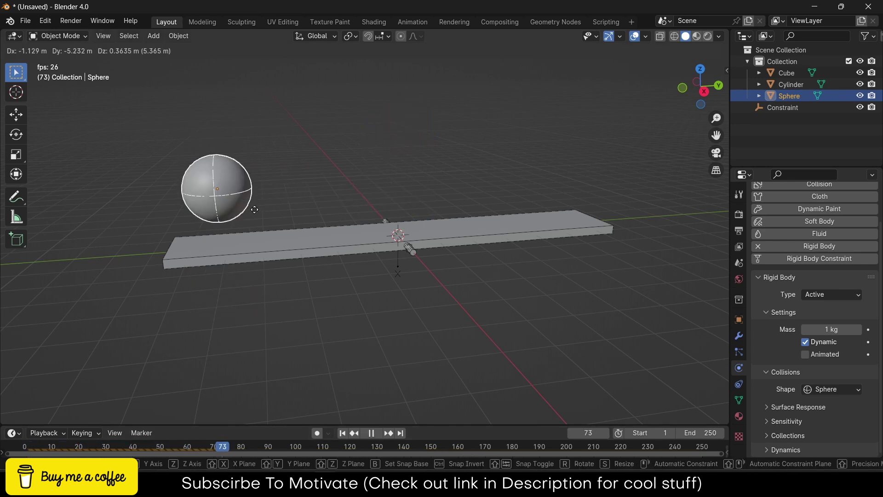
pyautogui.click(366, 184)
pyautogui.press('space')
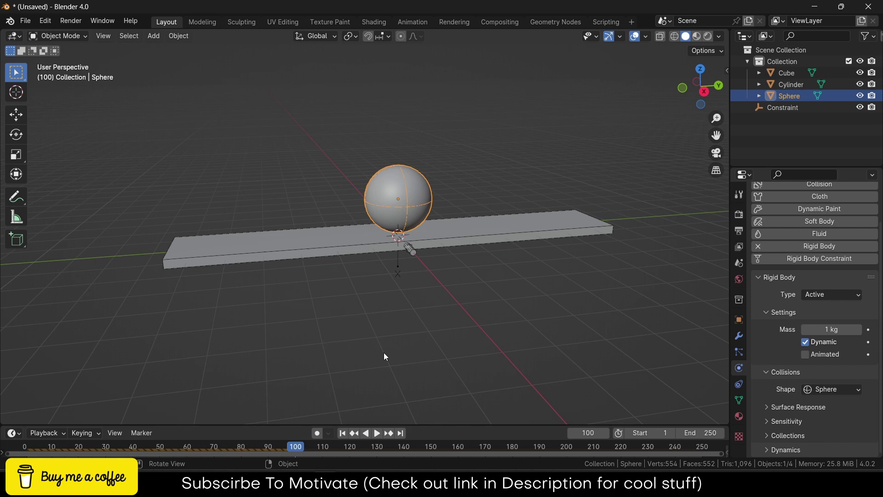
pyautogui.click(358, 231)
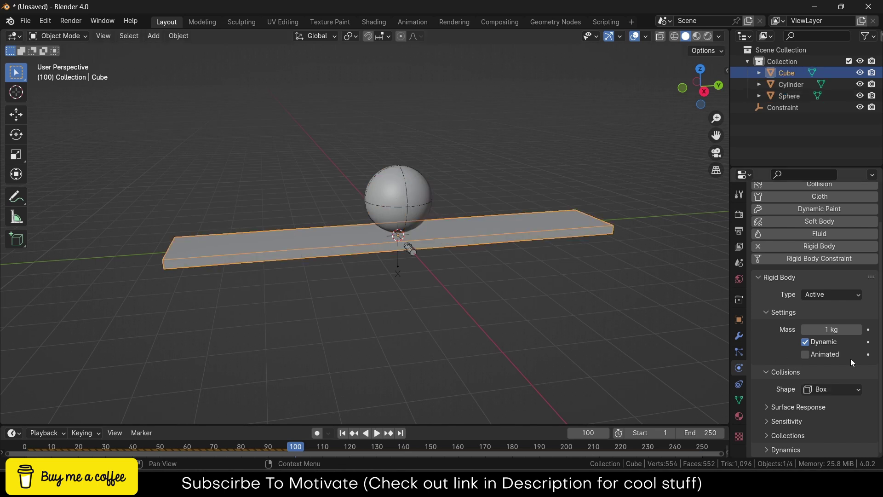
# - Review the hinge Constraint, cylinder and plank one after another
pyautogui.click(398, 270)
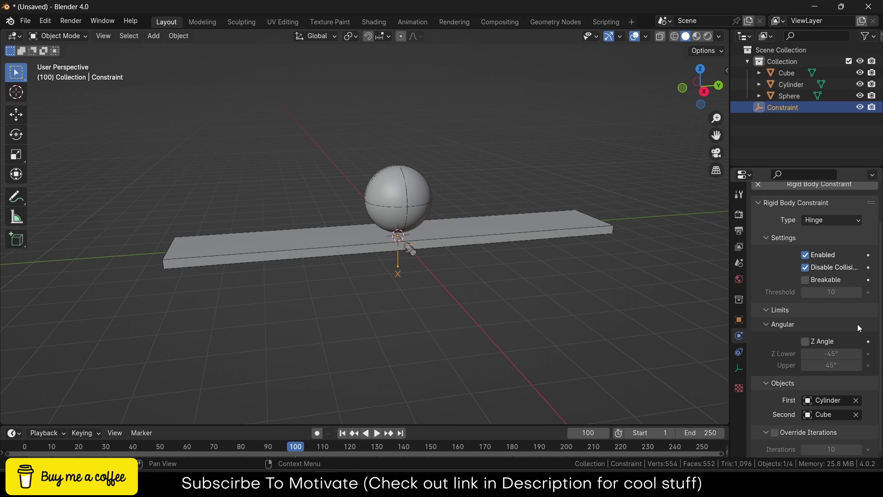
pyautogui.scroll(-1, 877, 347)
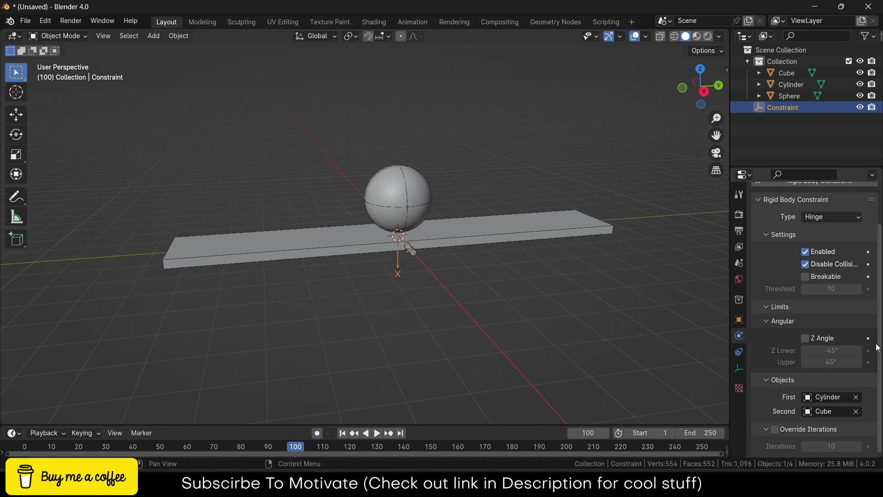
pyautogui.scroll(3, 782, 305)
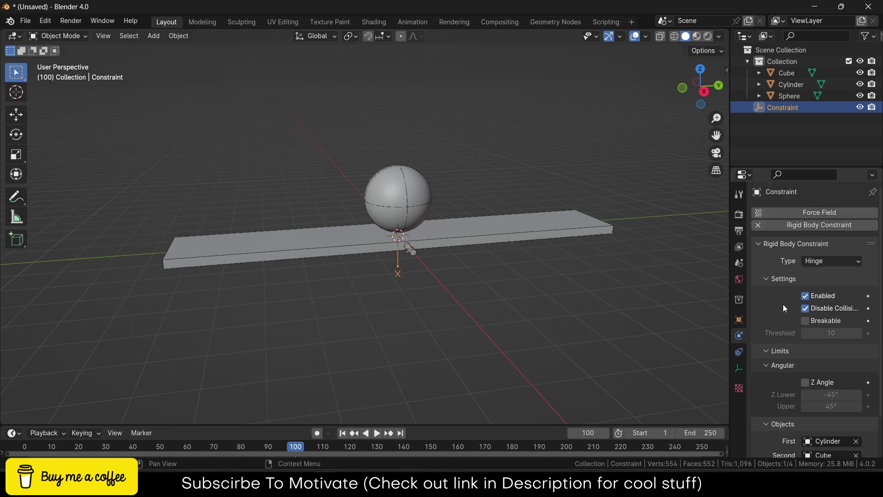
pyautogui.click(411, 253)
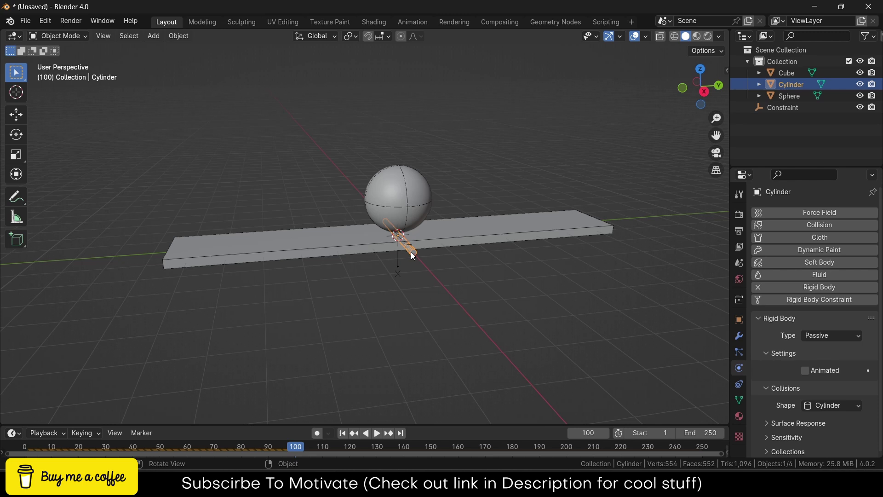
pyautogui.click(457, 232)
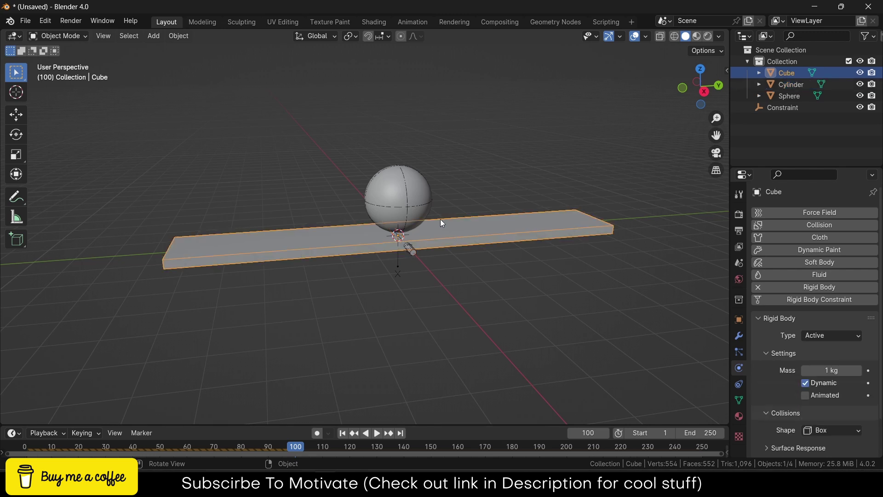
# - Set the sphere's rigid body to Animated instead of Dynamic and rewind to frame 1
pyautogui.click(408, 200)
pyautogui.click(805, 395)
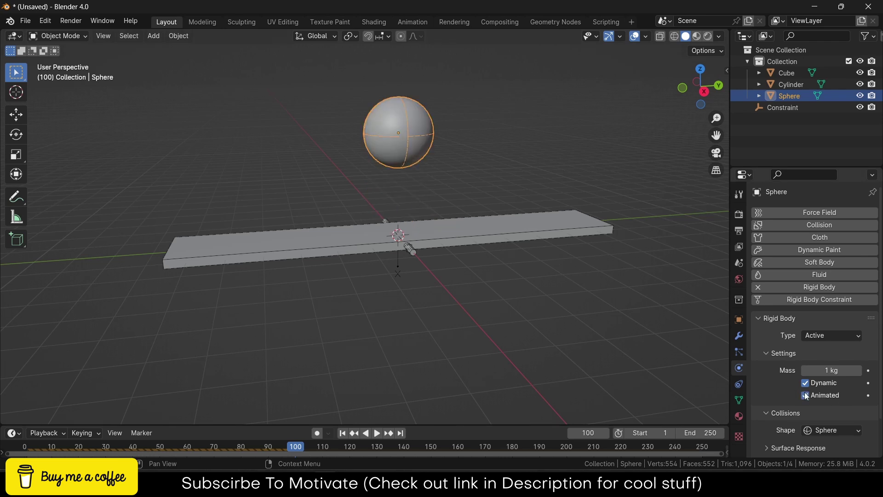
pyautogui.click(805, 383)
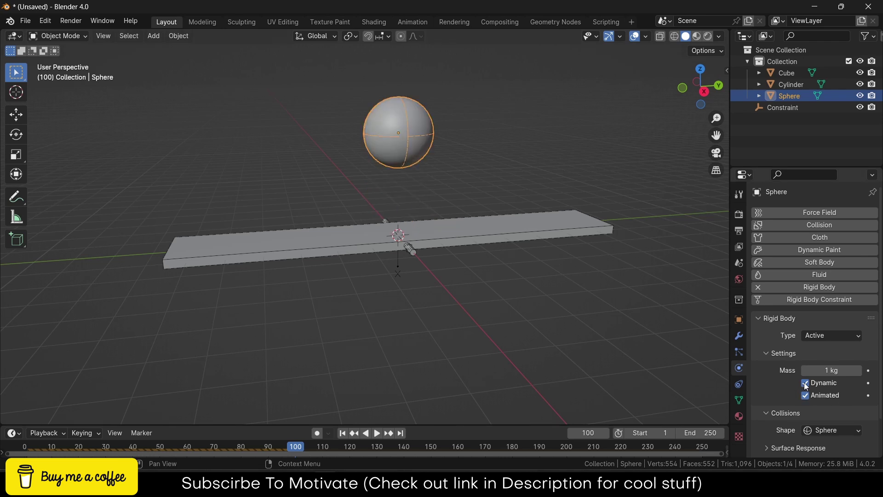
pyautogui.click(342, 433)
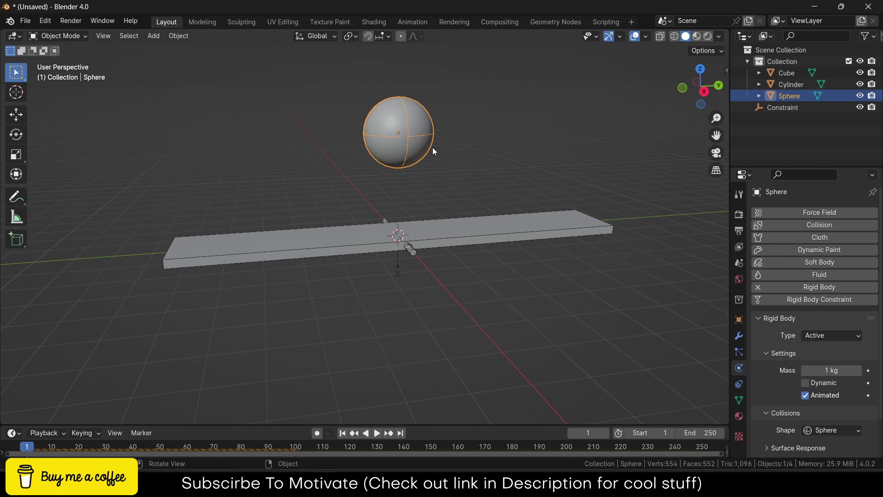
# - Slide the sphere along Y to -4.9751 m and replay the simulation from frame 1
pyautogui.press('g')
pyautogui.press('y')
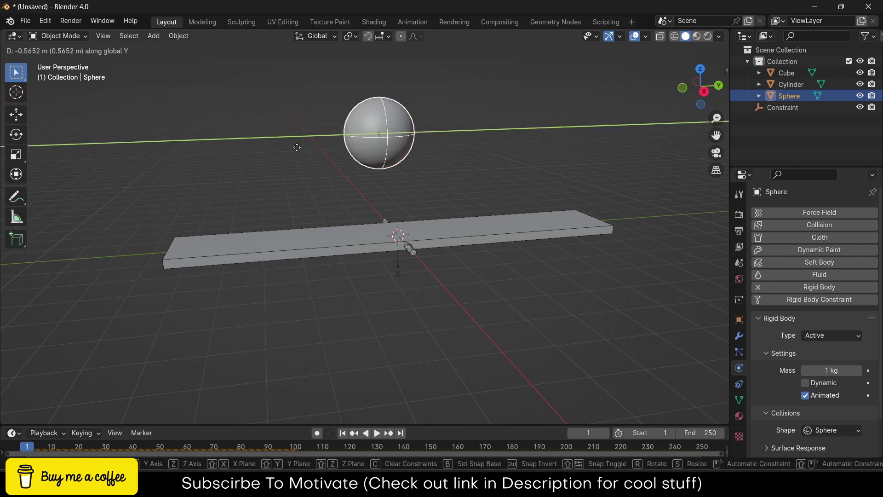
pyautogui.press('Return')
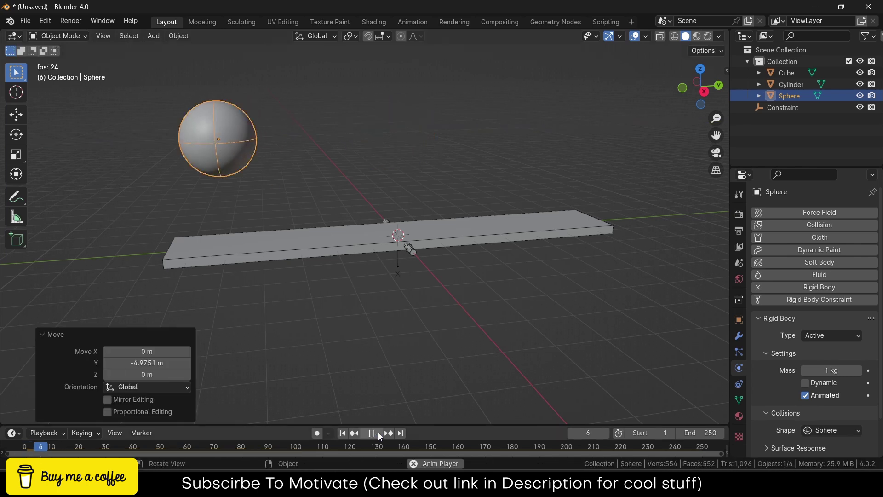
pyautogui.click(375, 433)
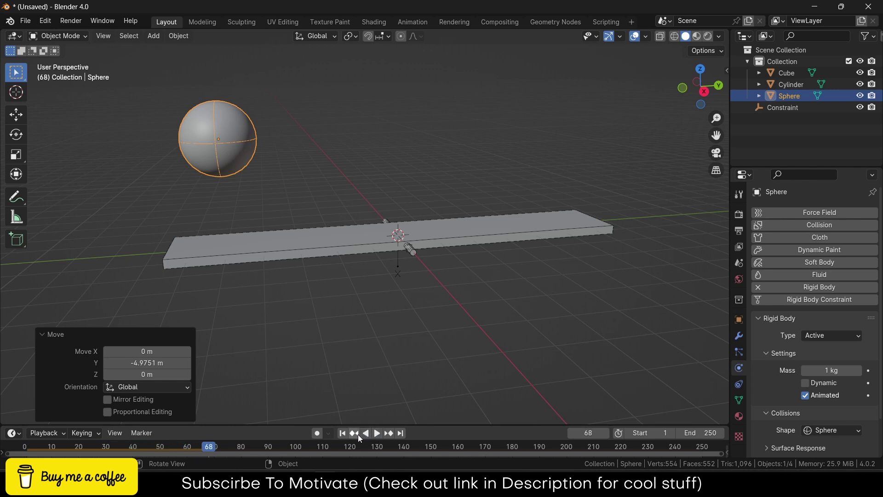
pyautogui.click(342, 433)
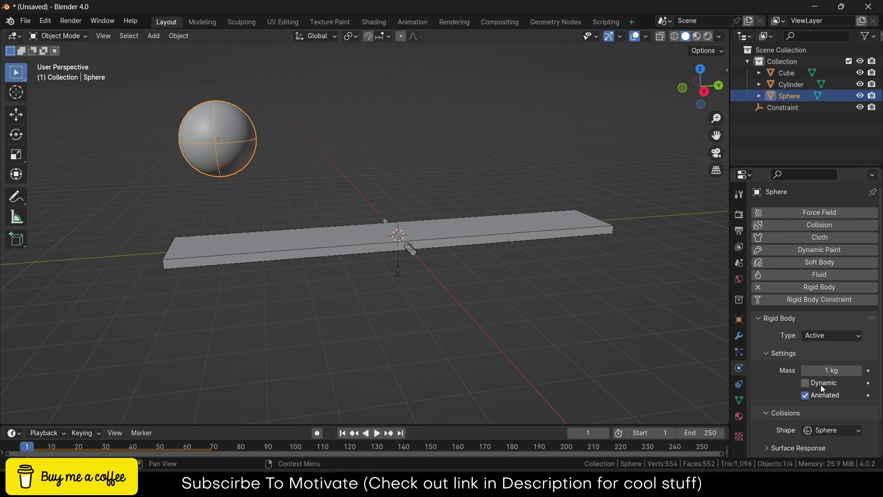
pyautogui.click(382, 432)
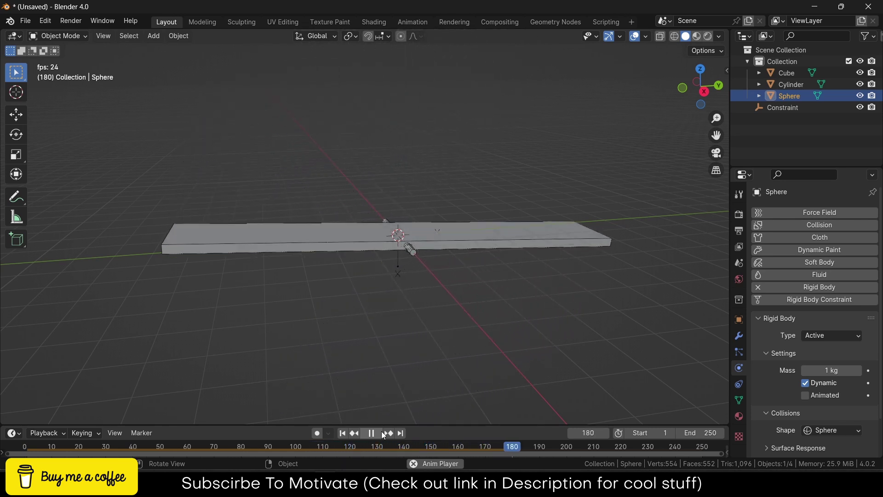
pyautogui.click(377, 431)
pyautogui.click(342, 432)
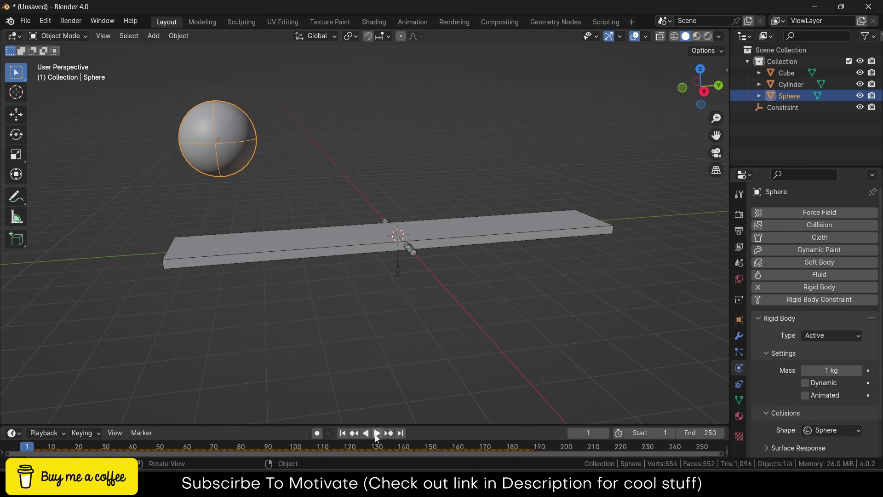
# - Check the sphere's position from the side view, cancelling trial moves
pyautogui.press('g')
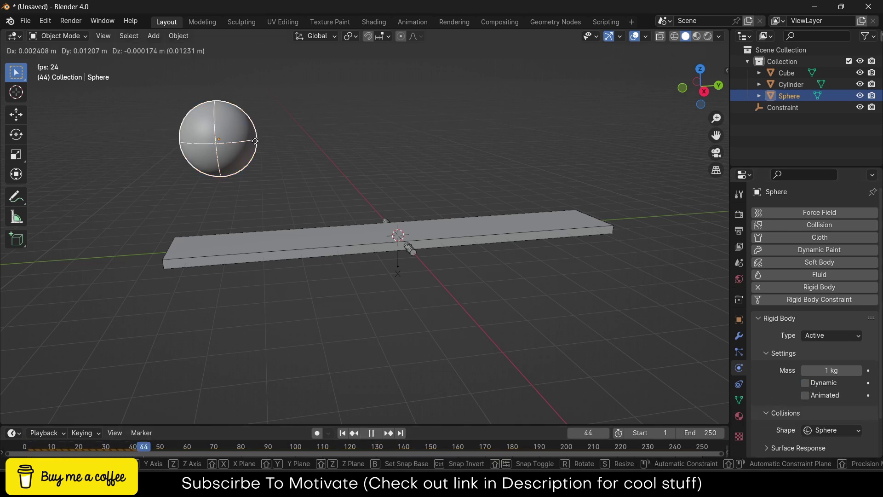
pyautogui.rightClick(260, 235)
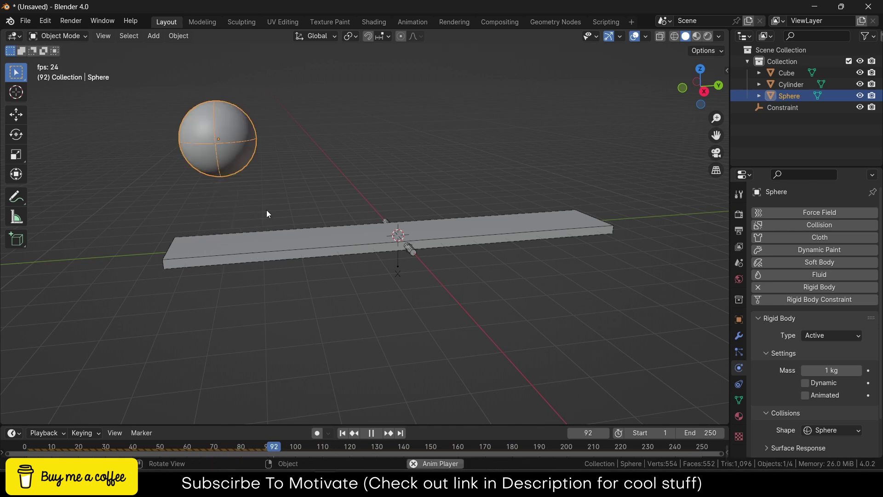
pyautogui.press('KP_3')
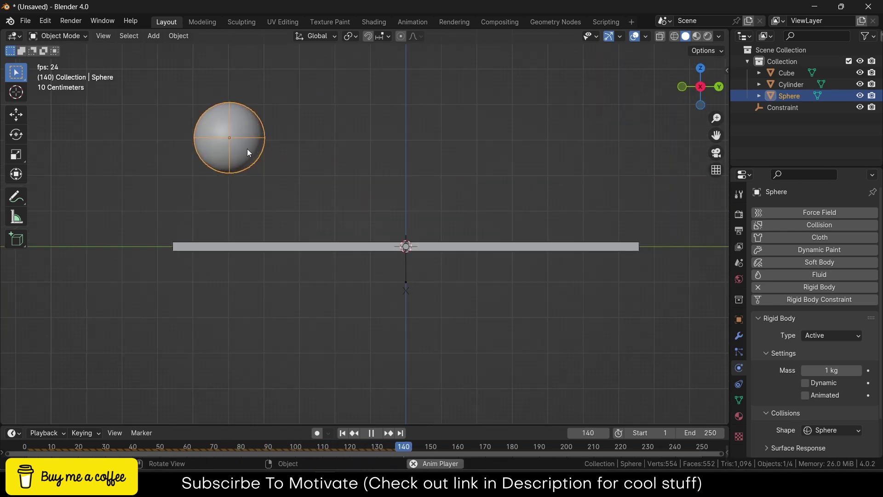
pyautogui.press('g')
pyautogui.press('z')
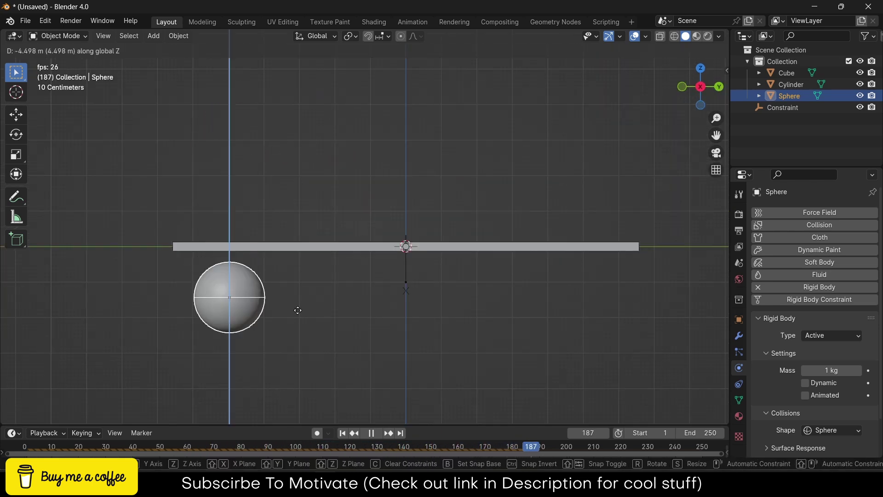
pyautogui.rightClick(291, 230)
pyautogui.moveTo(371, 410); pyautogui.dragTo(381, 368, button='middle')
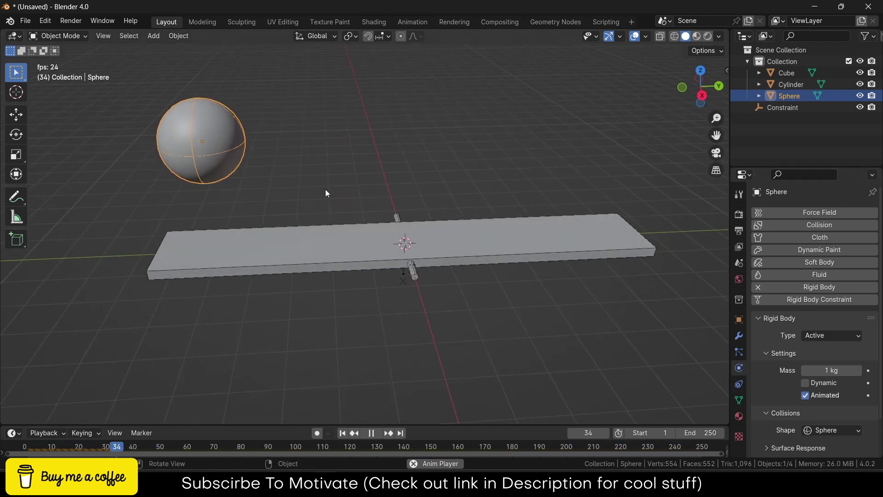
# - Lower the sphere vertically onto the plank to push it around the hinge
pyautogui.press('g')
pyautogui.press('z')
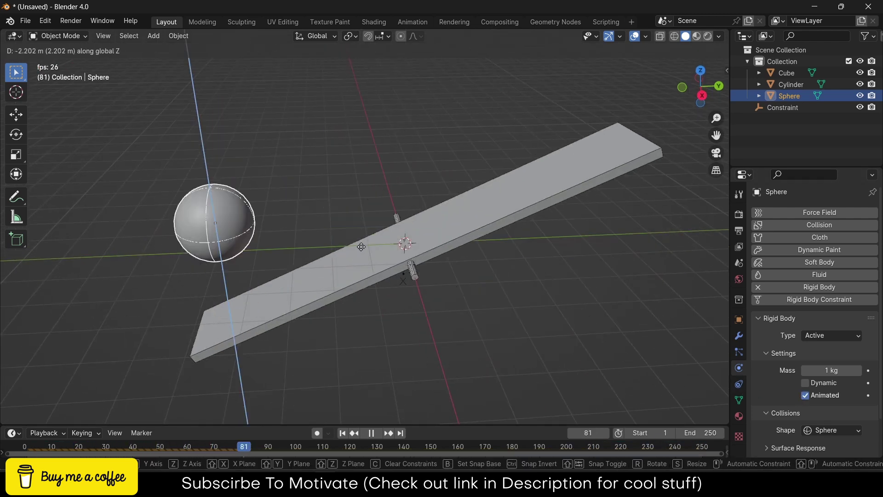
pyautogui.click(339, 217)
pyautogui.scroll(-4, 359, 213)
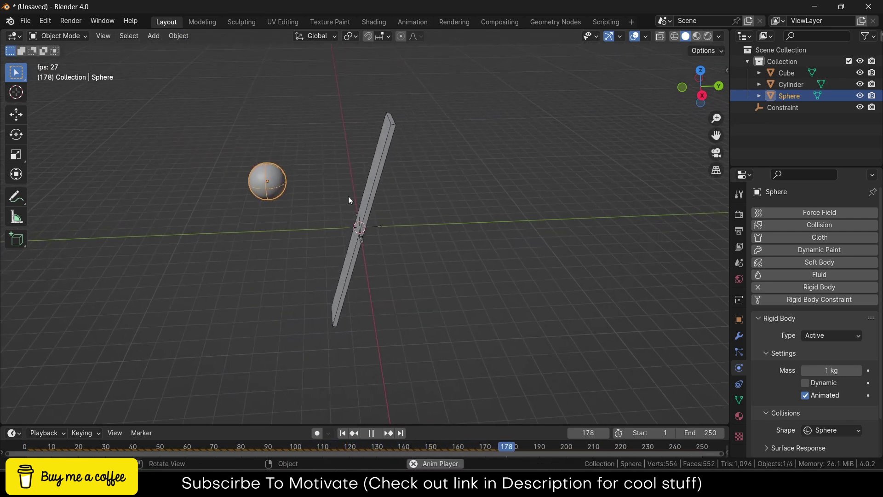
pyautogui.press('g')
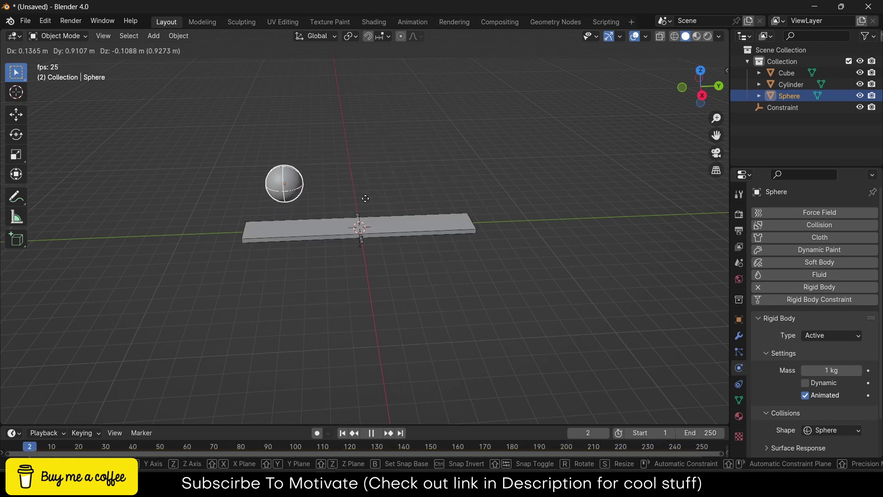
pyautogui.rightClick(445, 190)
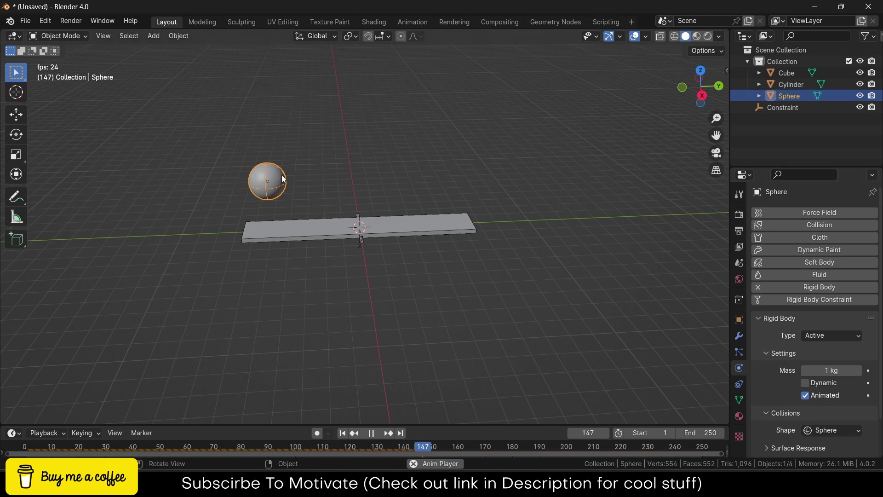
pyautogui.moveTo(302, 192); pyautogui.dragTo(296, 160, button='middle')
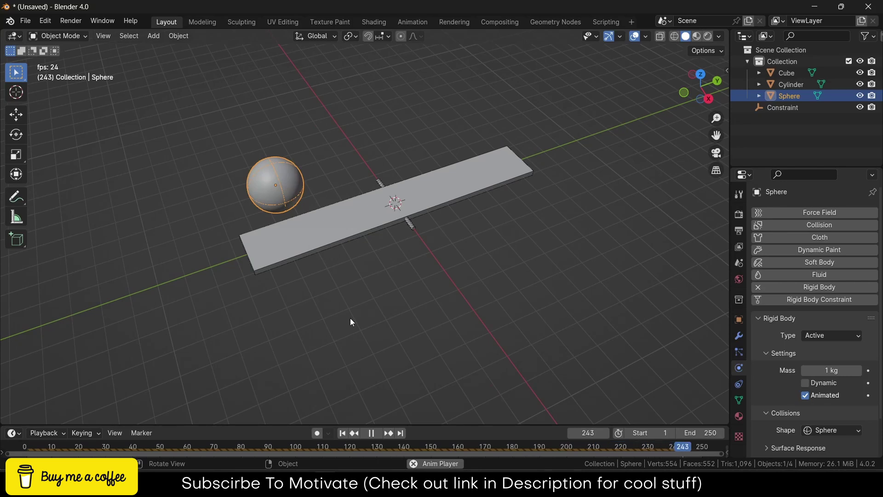
pyautogui.moveTo(371, 402); pyautogui.dragTo(340, 200, button='middle')
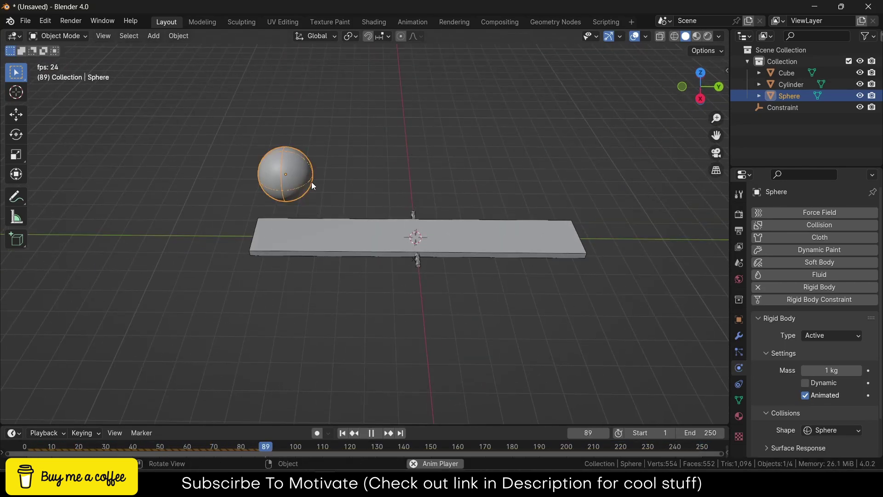
pyautogui.press('g')
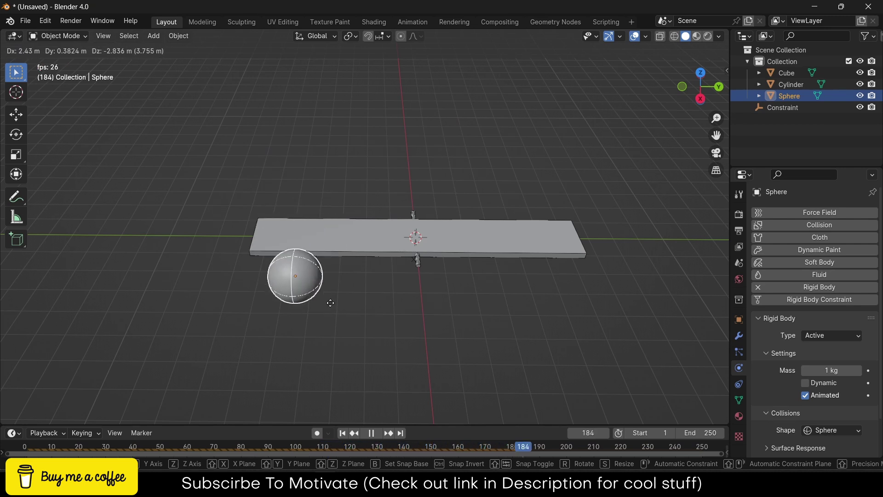
# - In front view, test-move the sphere against the plank, then orbit back to perspective
pyautogui.rightClick(321, 274)
pyautogui.press('KP_1')
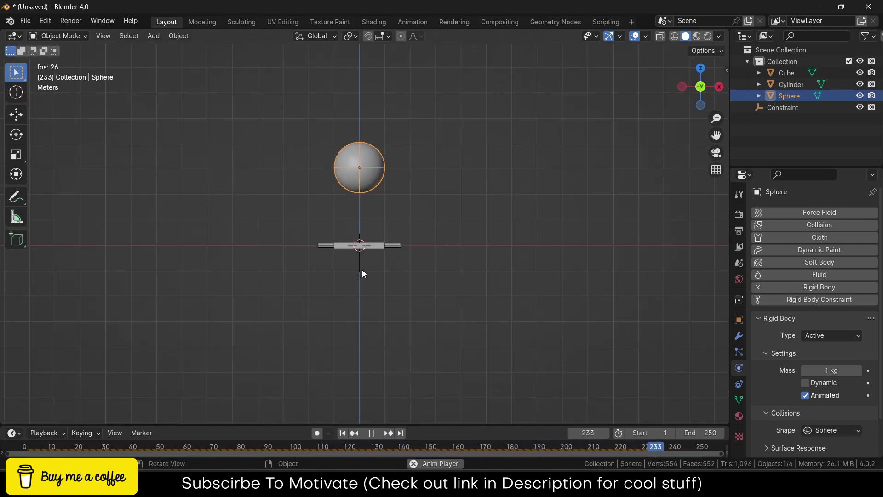
pyautogui.press('g')
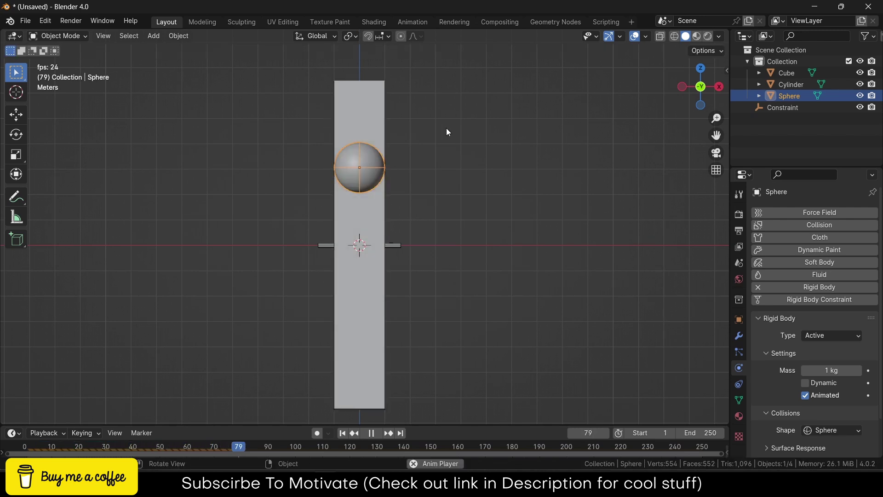
pyautogui.click(462, 162)
pyautogui.moveTo(463, 163); pyautogui.dragTo(394, 148, button='middle')
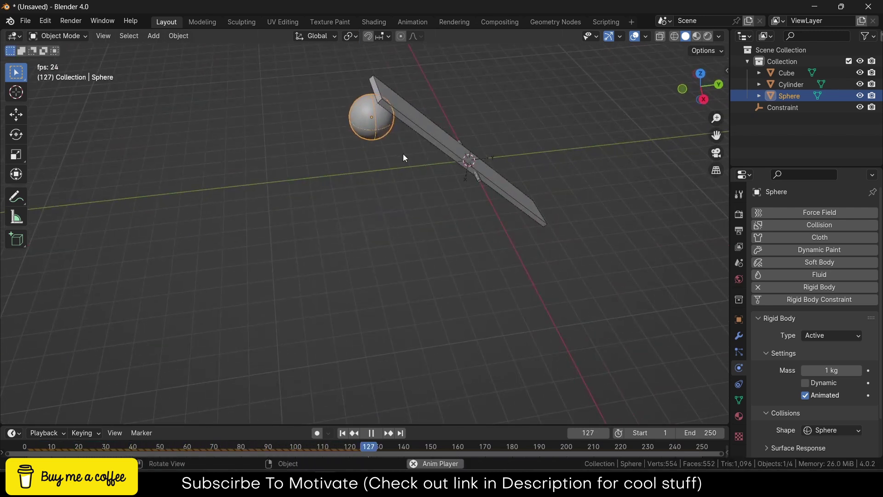
pyautogui.press('g')
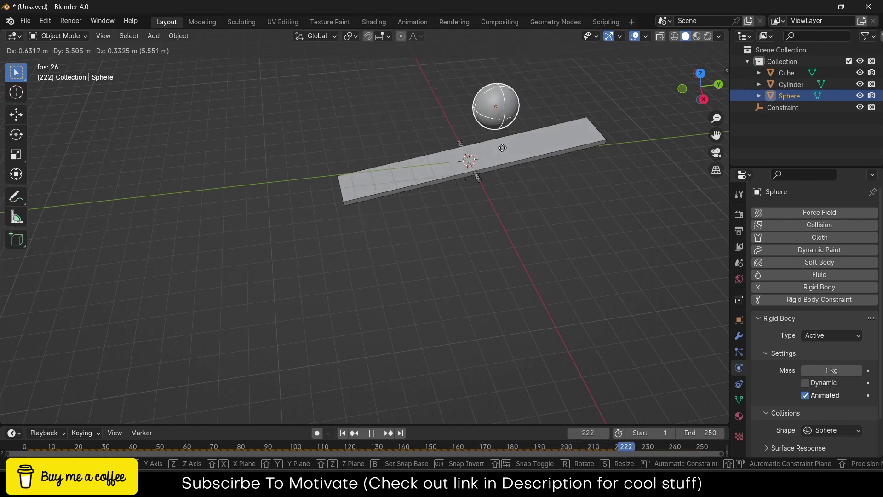
pyautogui.rightClick(480, 138)
pyautogui.moveTo(482, 183); pyautogui.dragTo(354, 219, button='middle')
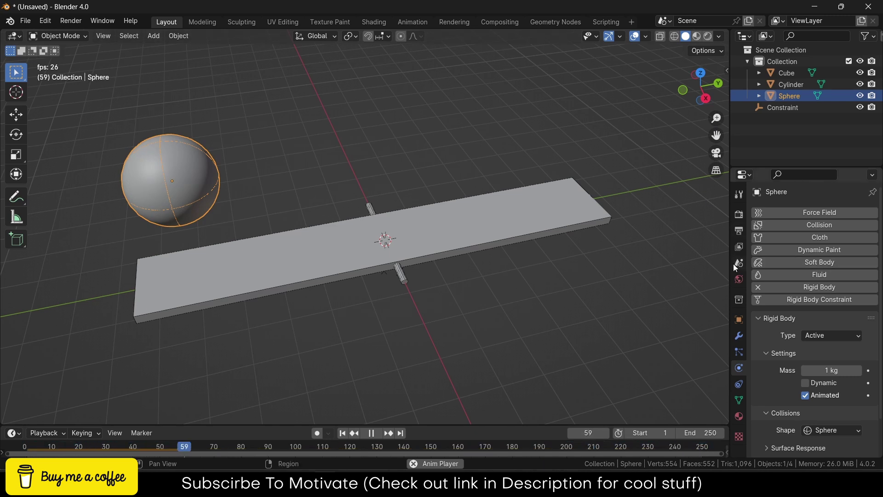
pyautogui.scroll(-2, 812, 346)
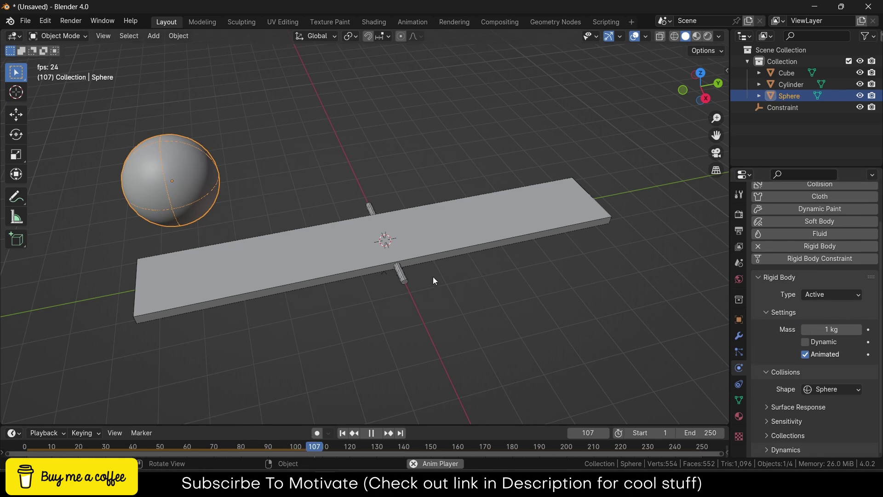
# - Select the hinge constraint, then test by dragging the sphere down vertically and cancelling
pyautogui.click(797, 109)
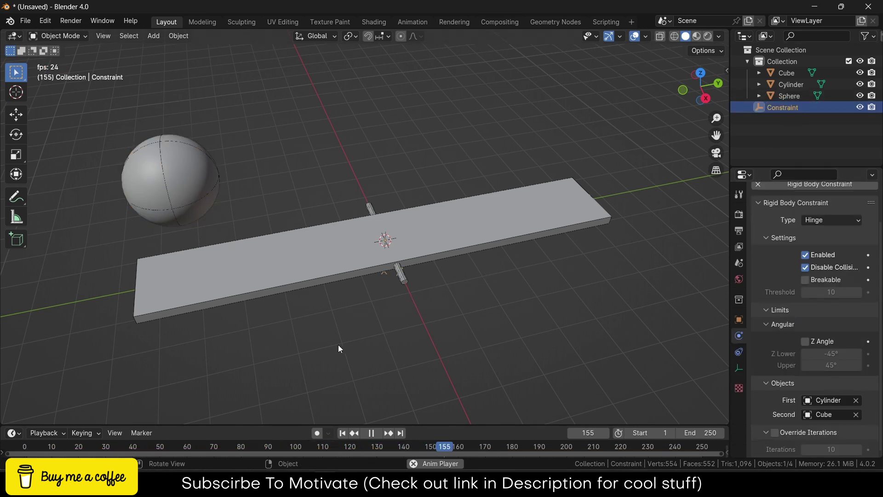
pyautogui.moveTo(339, 349); pyautogui.dragTo(411, 282, button='middle')
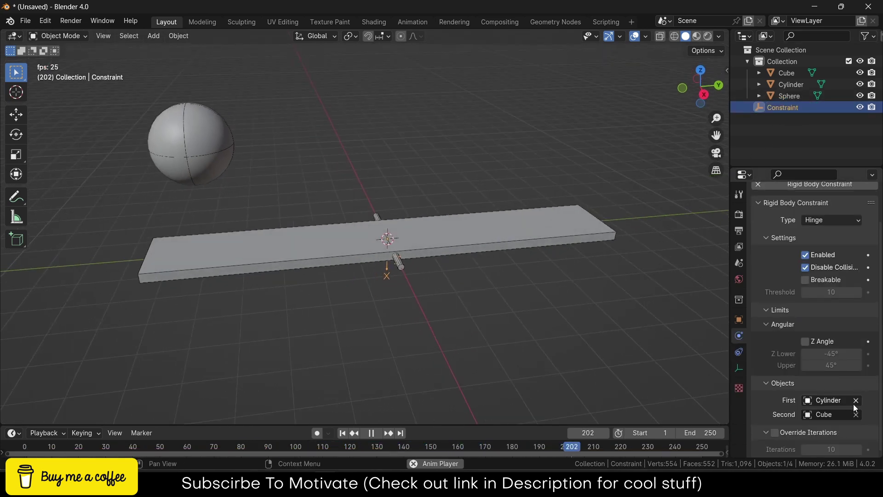
pyautogui.scroll(-1, 846, 395)
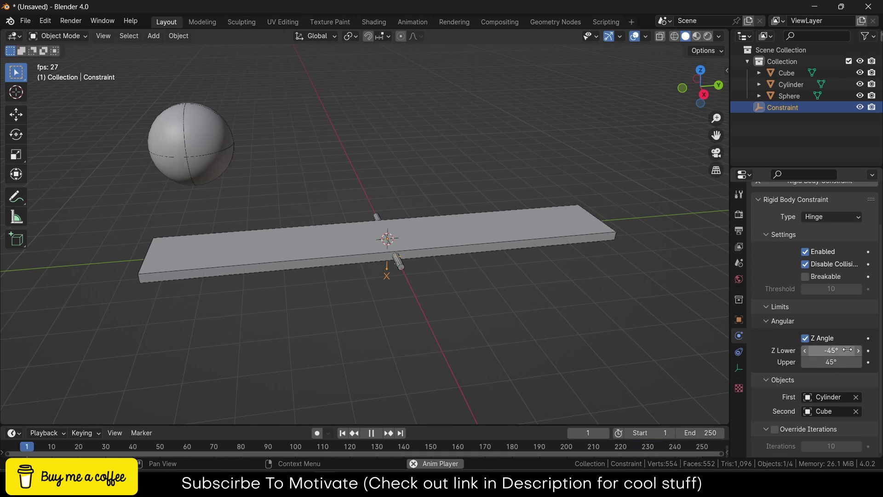
pyautogui.click(227, 171)
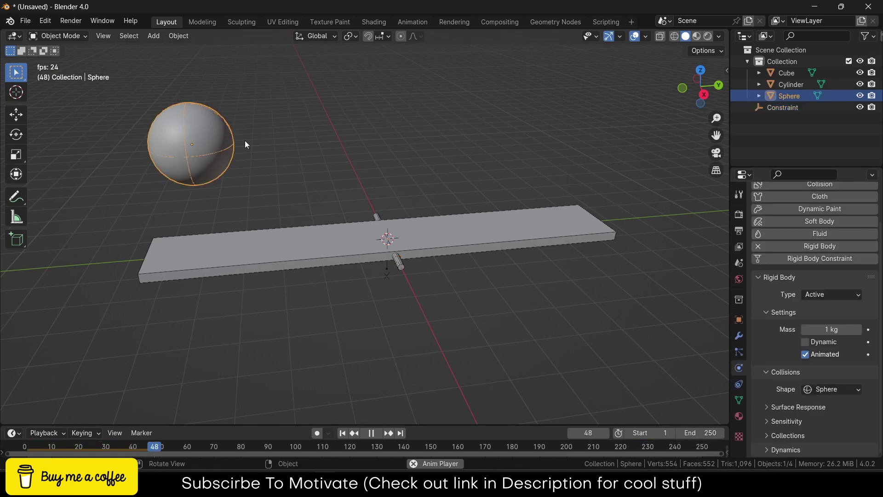
pyautogui.press('g')
pyautogui.press('z')
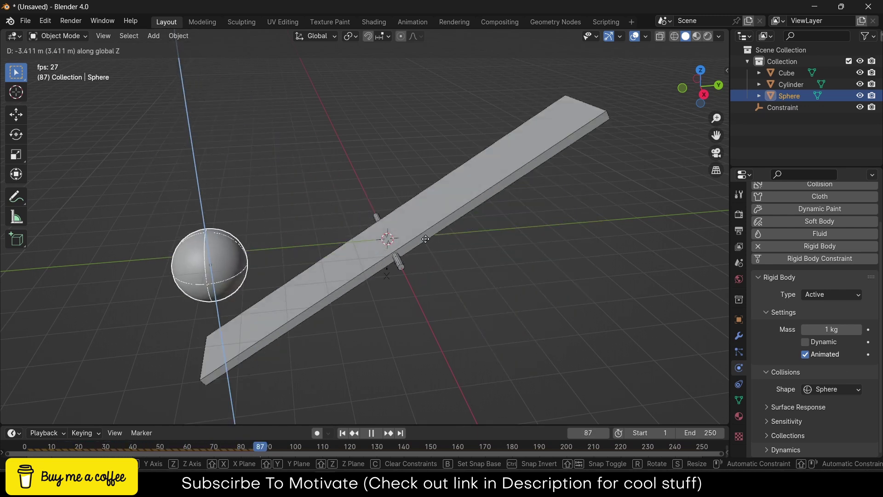
pyautogui.rightClick(451, 251)
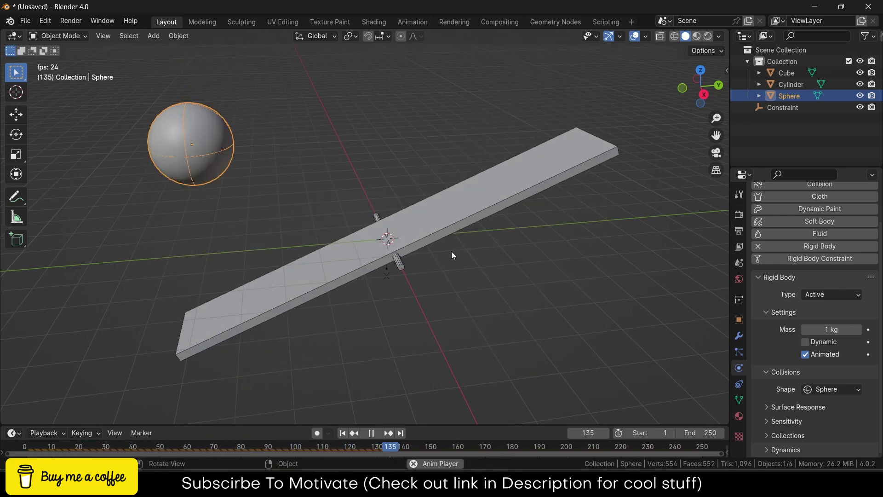